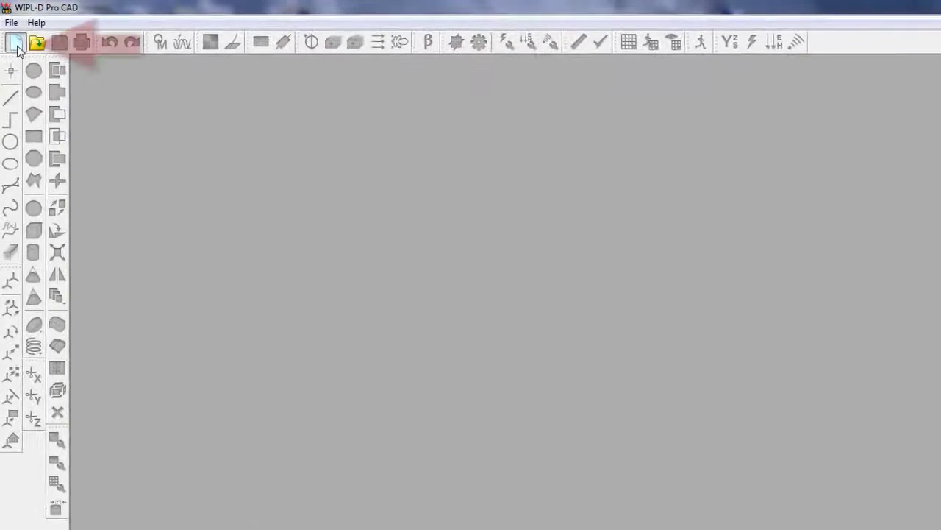
Create a new project and save it as Horn_full.wcm in the Intro\Horn folder.
{"action": "left_click", "coordinate": [17, 46]}
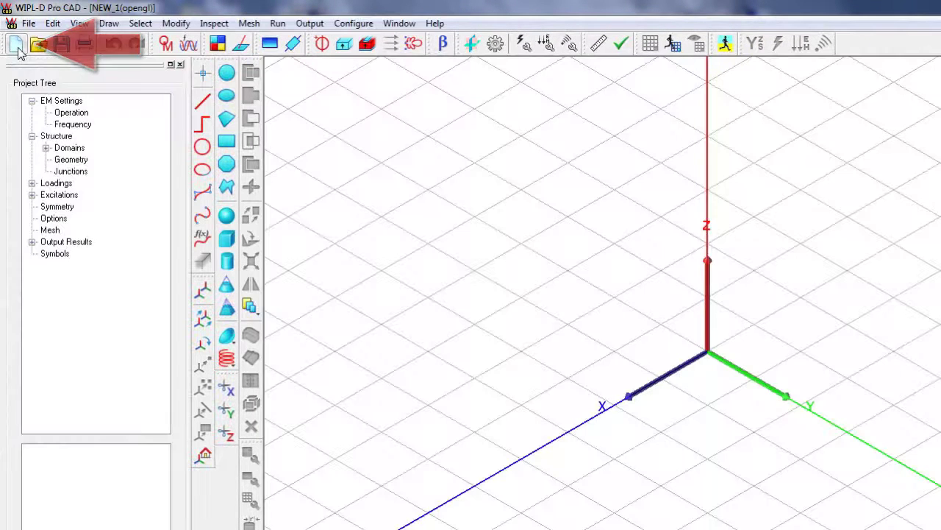
{"action": "left_click", "coordinate": [29, 23]}
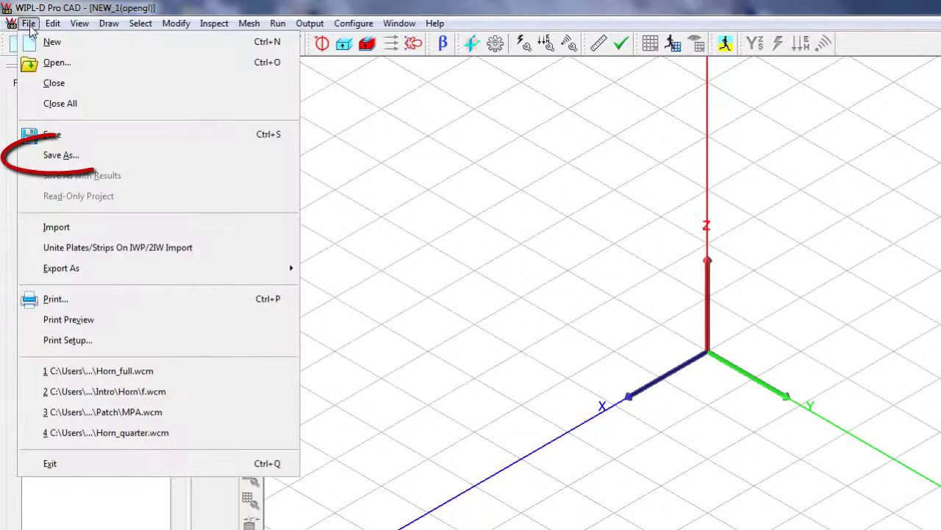
{"action": "left_click", "coordinate": [74, 161]}
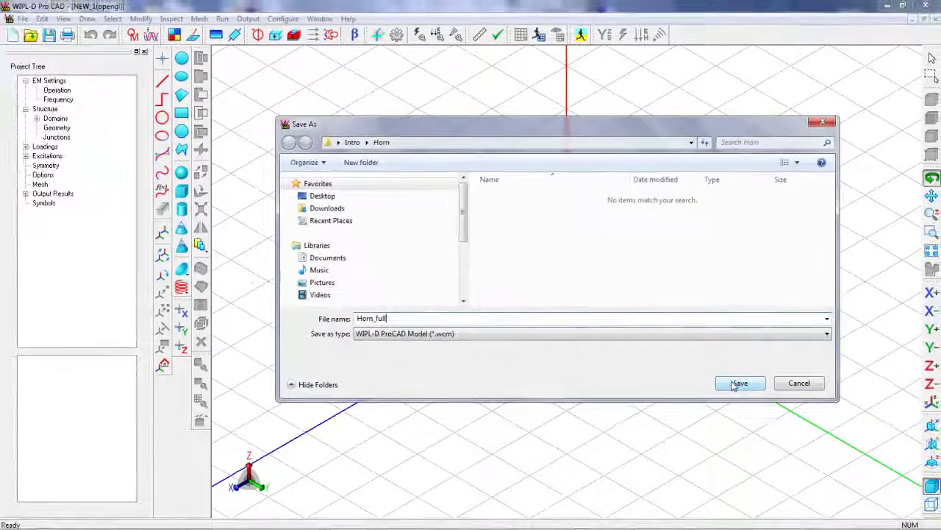
{"action": "left_click", "coordinate": [721, 437]}
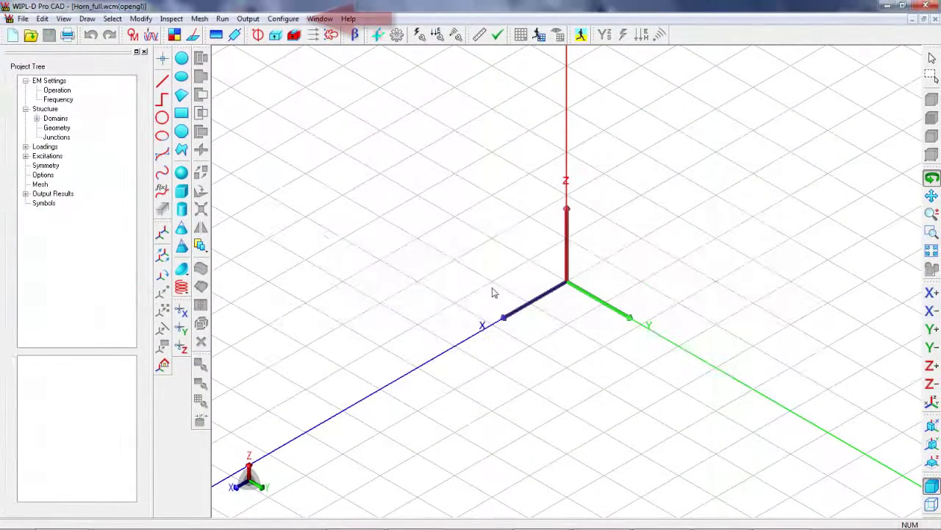
In Units, set Length/Coordinate to Millimeter, leaving frequency in GHz.
{"action": "left_click", "coordinate": [291, 21]}
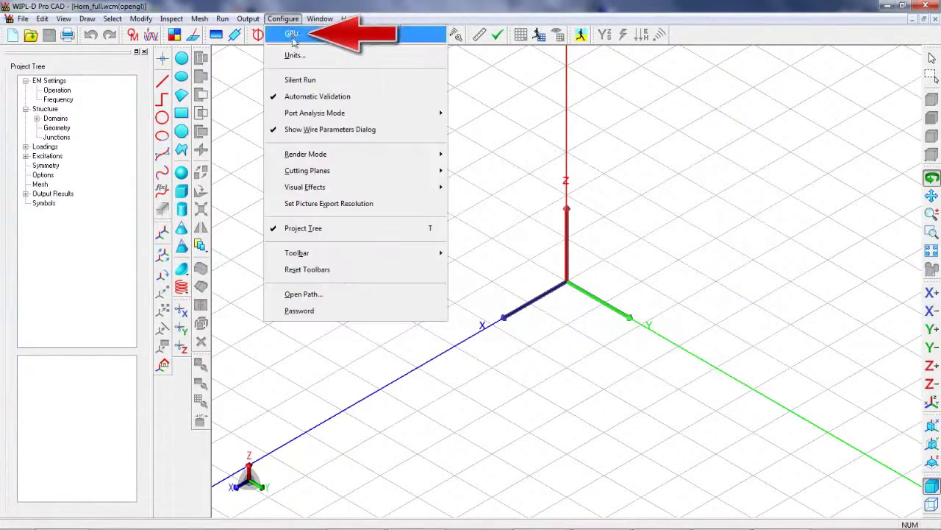
{"action": "left_click", "coordinate": [293, 59]}
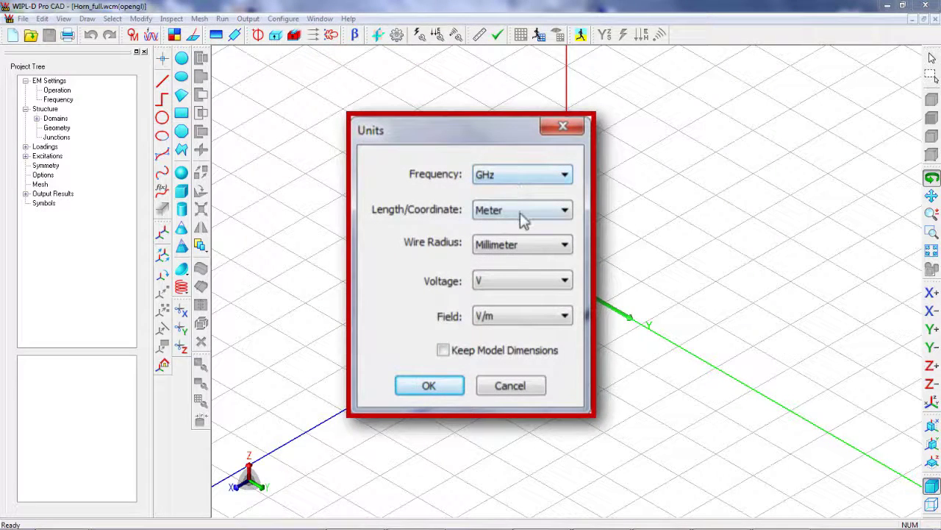
{"action": "left_click", "coordinate": [520, 213]}
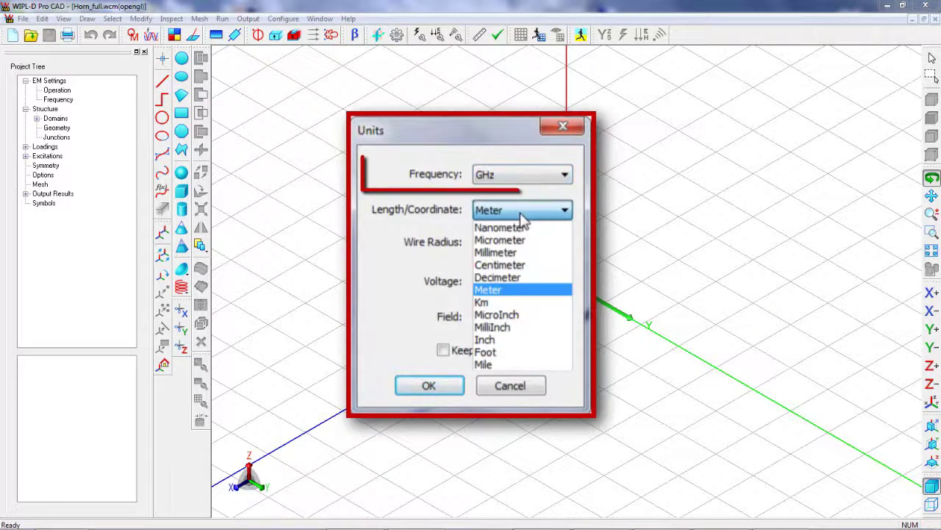
{"action": "left_click", "coordinate": [520, 253]}
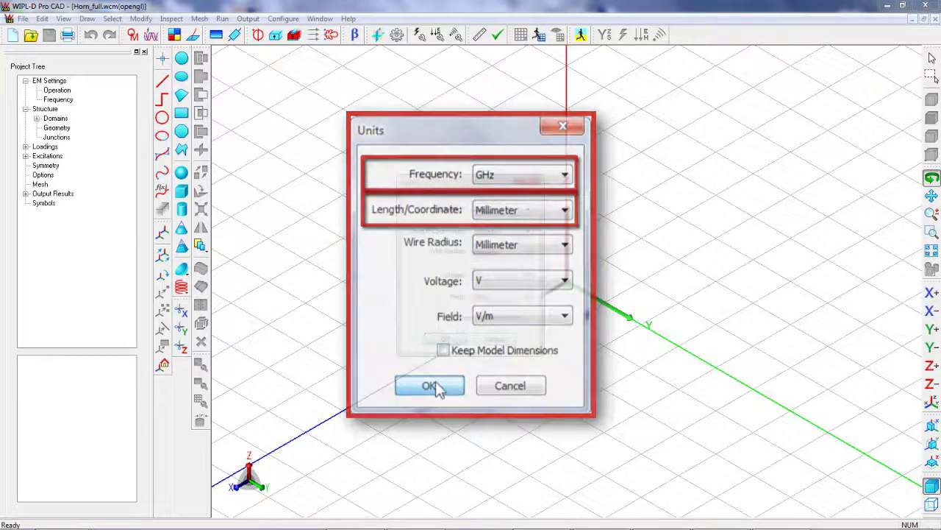
{"action": "left_click", "coordinate": [450, 341]}
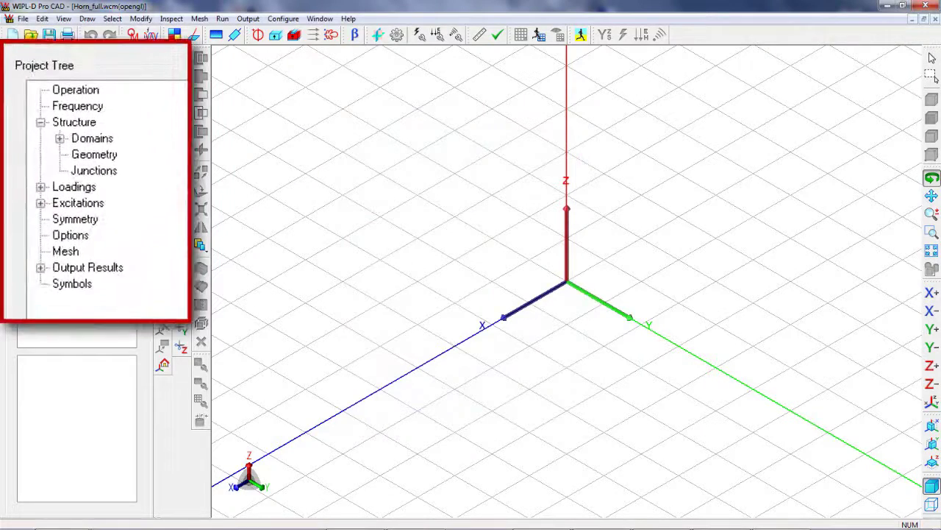
Set the Operation mode to ANTENNA (one generator at time).
{"action": "double_click", "coordinate": [82, 101]}
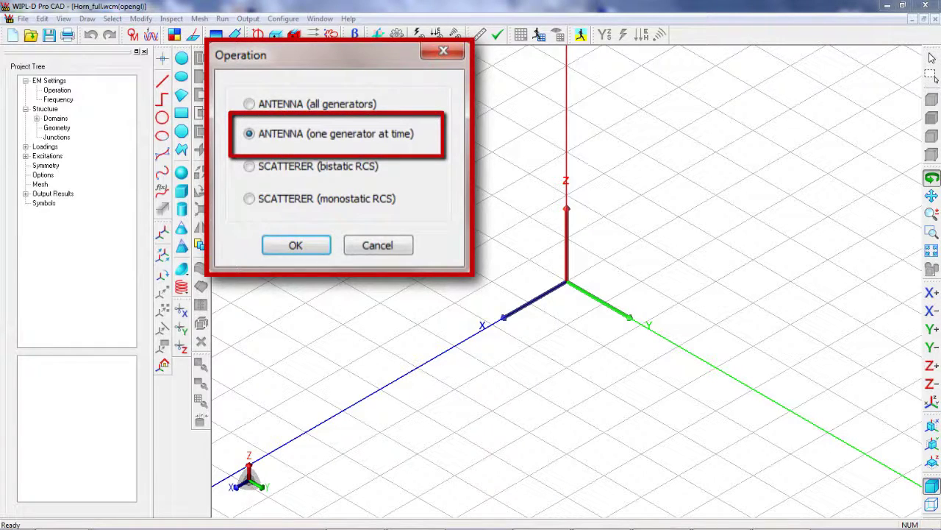
{"action": "left_click", "coordinate": [267, 172]}
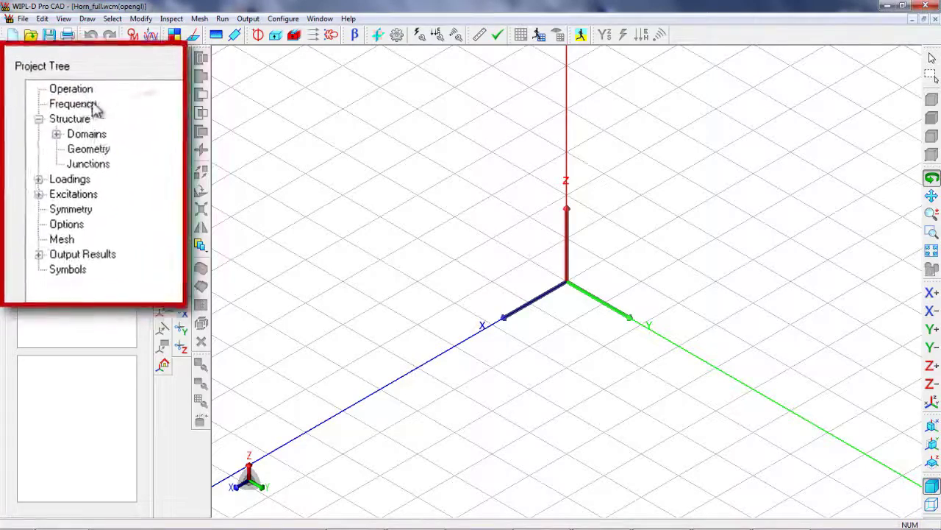
Enter a frequency sweep of 2.6 to 3.6 GHz with 9 frequencies.
{"action": "double_click", "coordinate": [95, 109]}
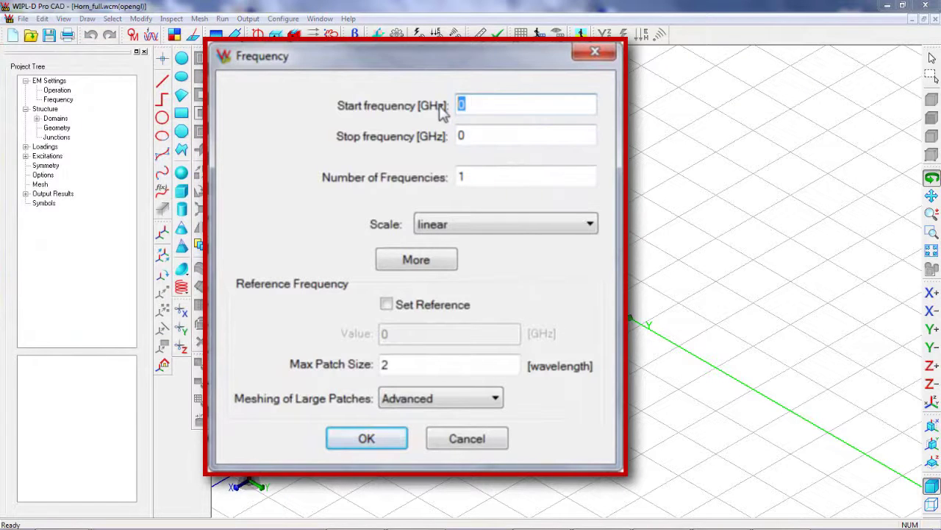
{"action": "type", "text": "2.6"}
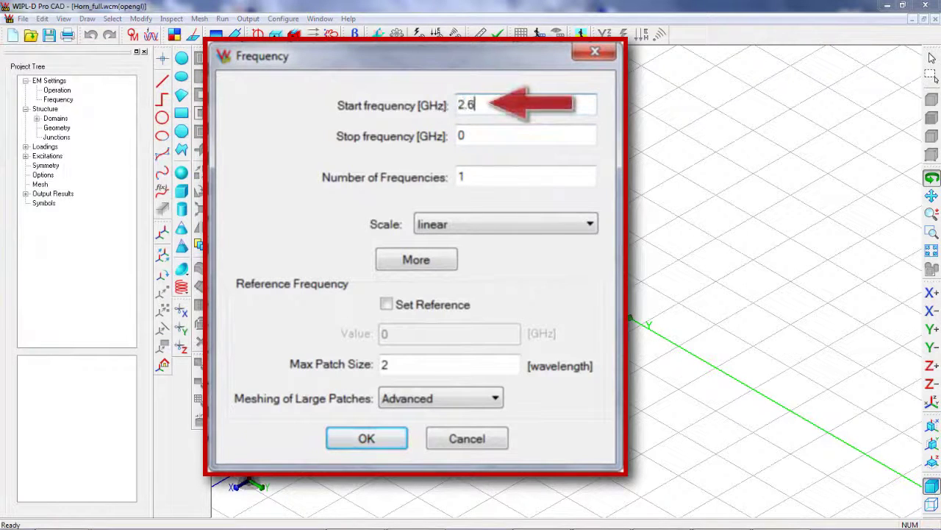
{"action": "key", "text": "Tab"}
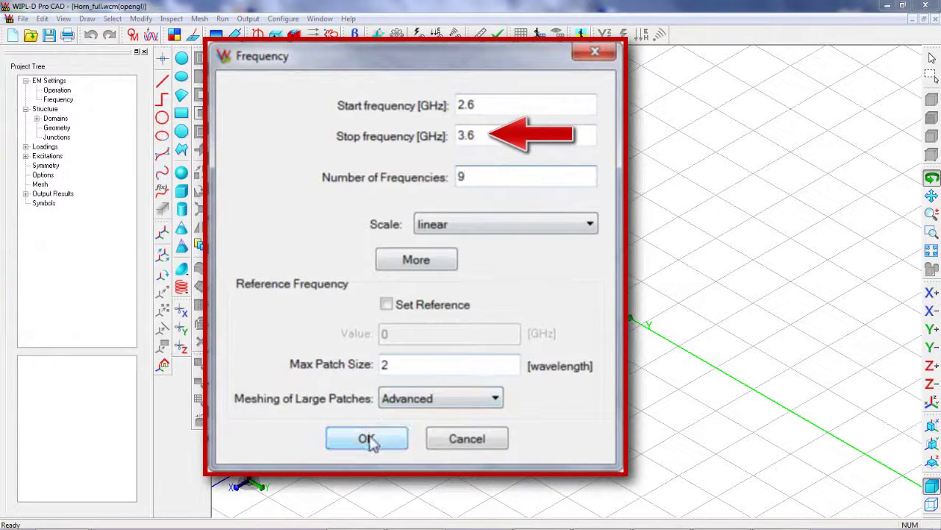
Confirm the sweep and add symbols B=60, A=30, Bhorn=150, Ahorn=120, Lhorn=50, Lwg=50.
{"action": "left_click", "coordinate": [306, 285]}
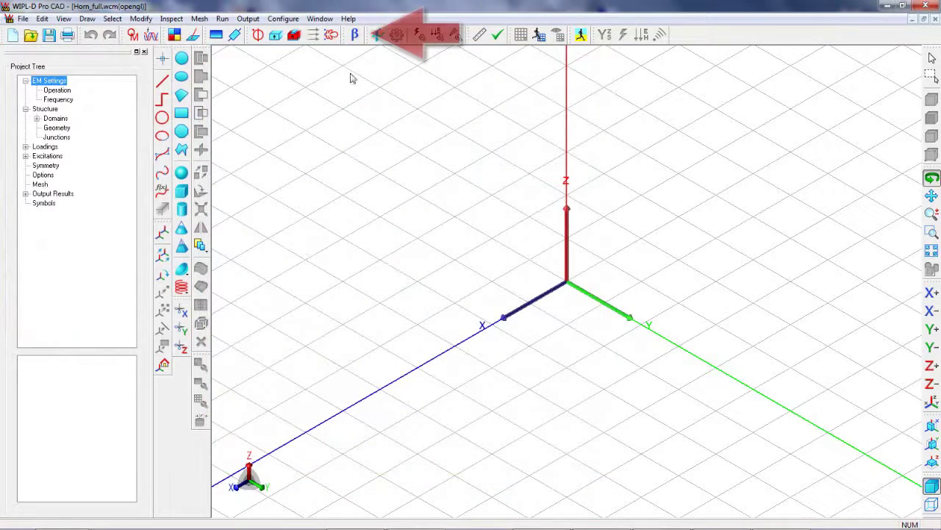
{"action": "left_click", "coordinate": [355, 35]}
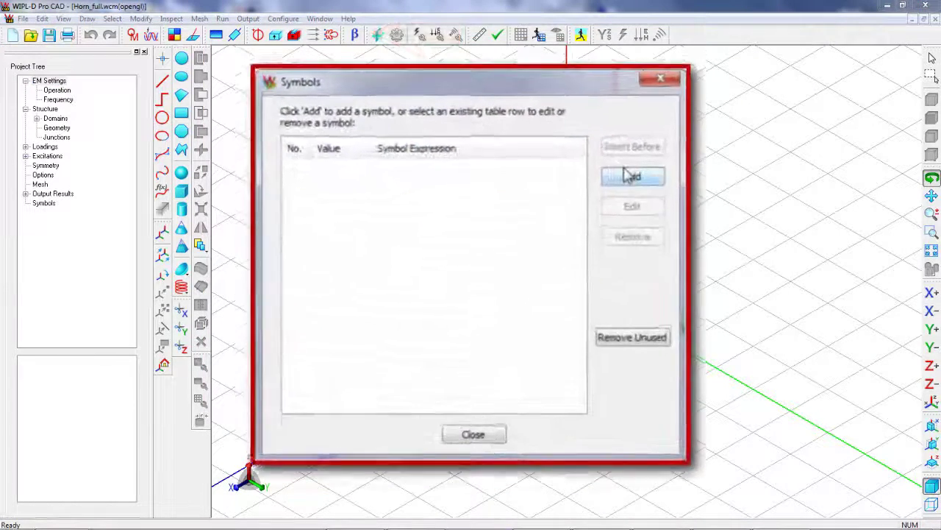
{"action": "left_click", "coordinate": [642, 167]}
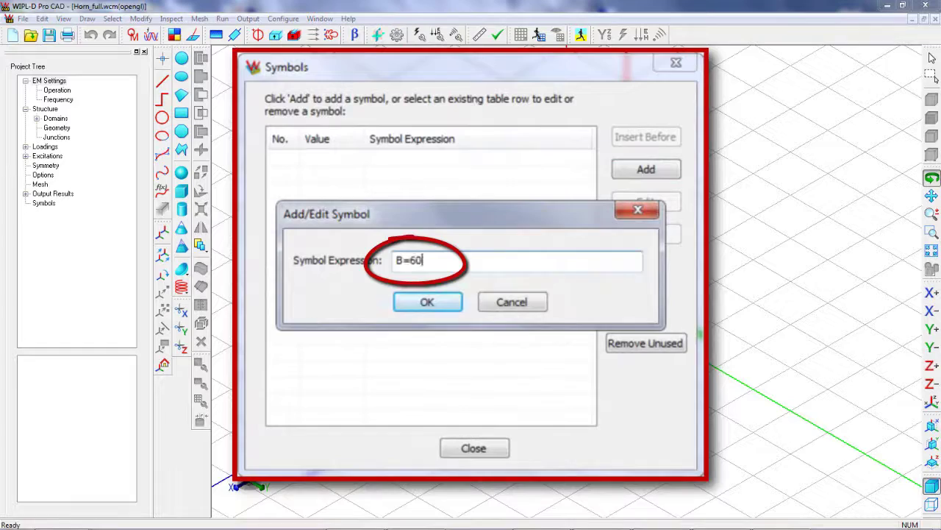
{"action": "left_click", "coordinate": [450, 297]}
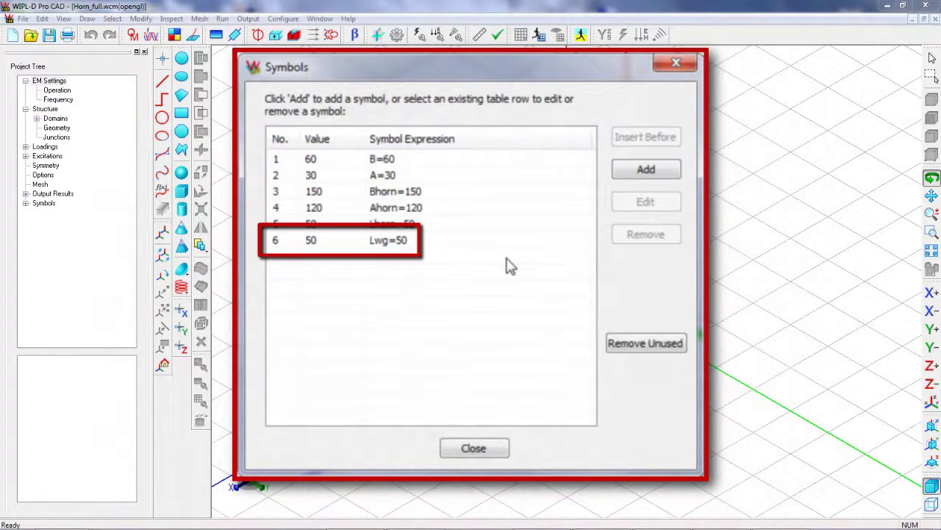
{"action": "left_click", "coordinate": [474, 449]}
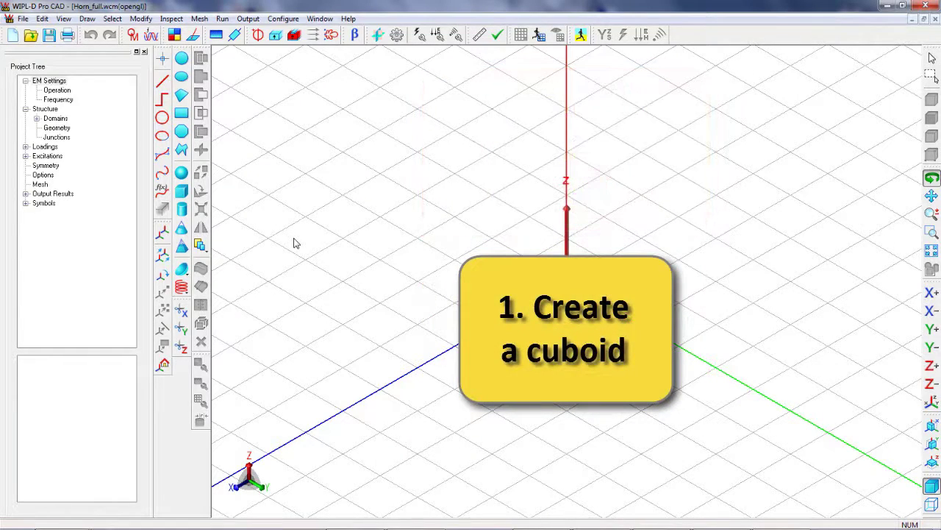
Start a solid cuboid with base corners (A/2, B/2) and (-A/2, -B/2).
{"action": "left_click", "coordinate": [184, 191]}
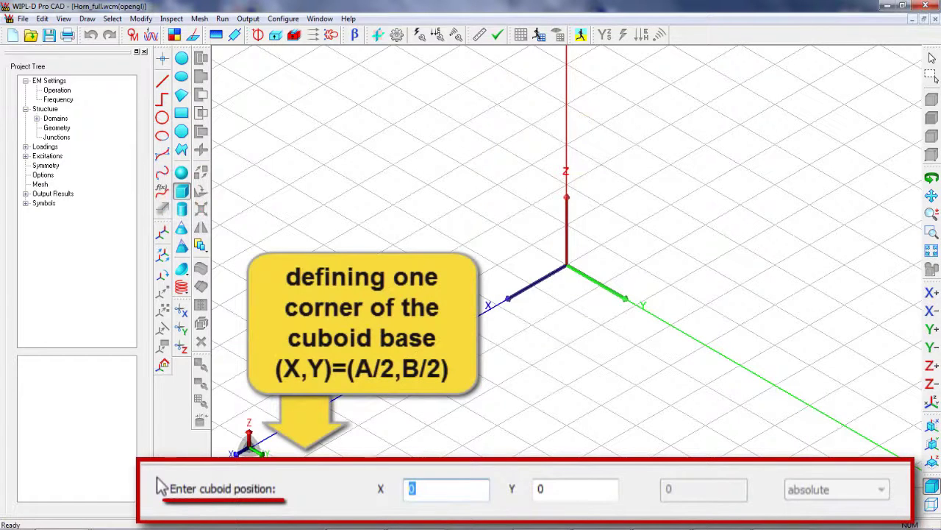
{"action": "type", "text": "A"}
{"action": "type", "text": "B/2"}
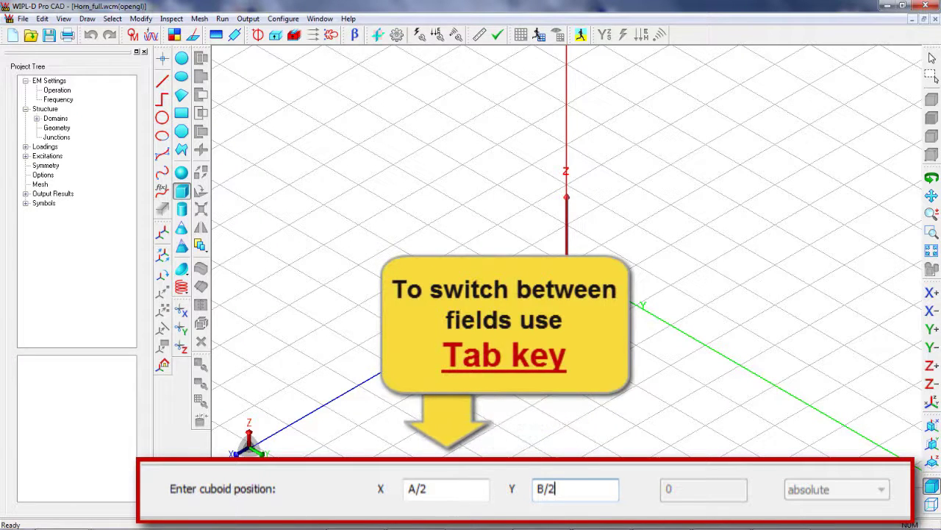
{"action": "key", "text": "Return"}
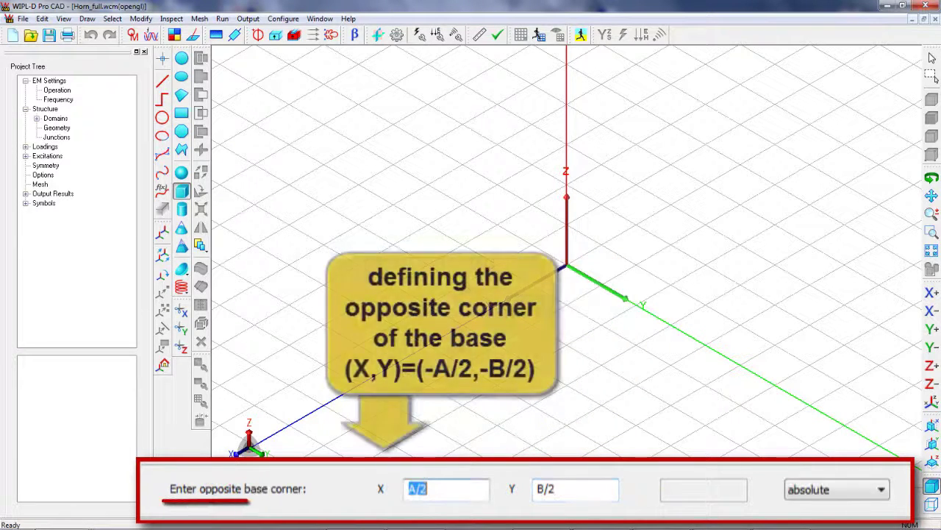
{"action": "left_click", "coordinate": [417, 488]}
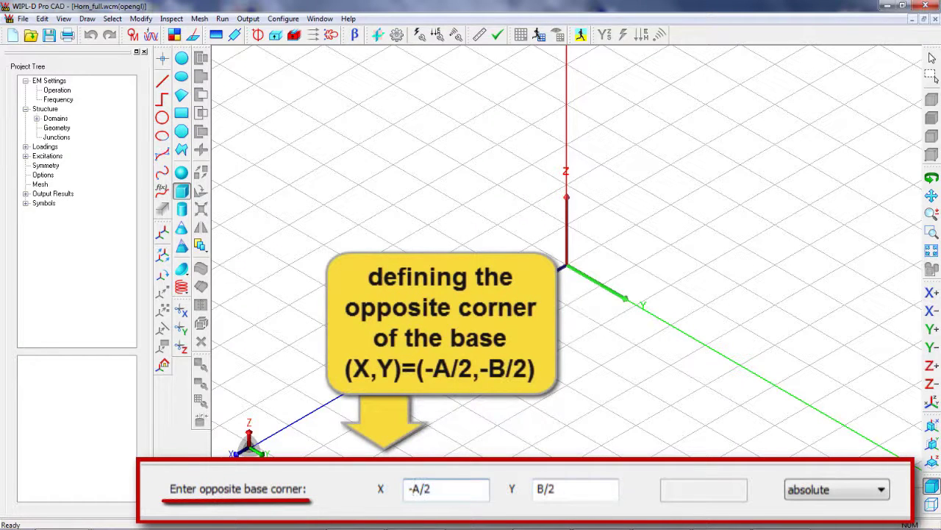
{"action": "key", "text": "Home"}
{"action": "type", "text": "-"}
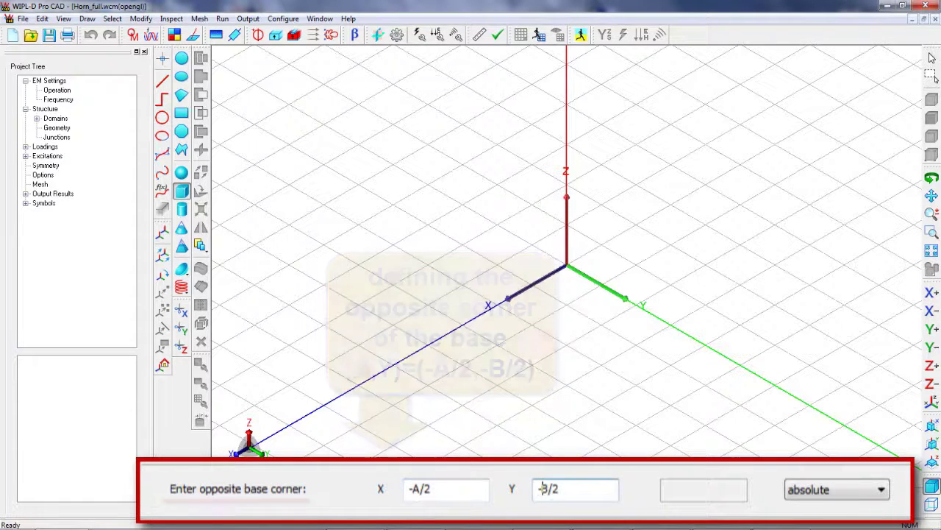
{"action": "key", "text": "Return"}
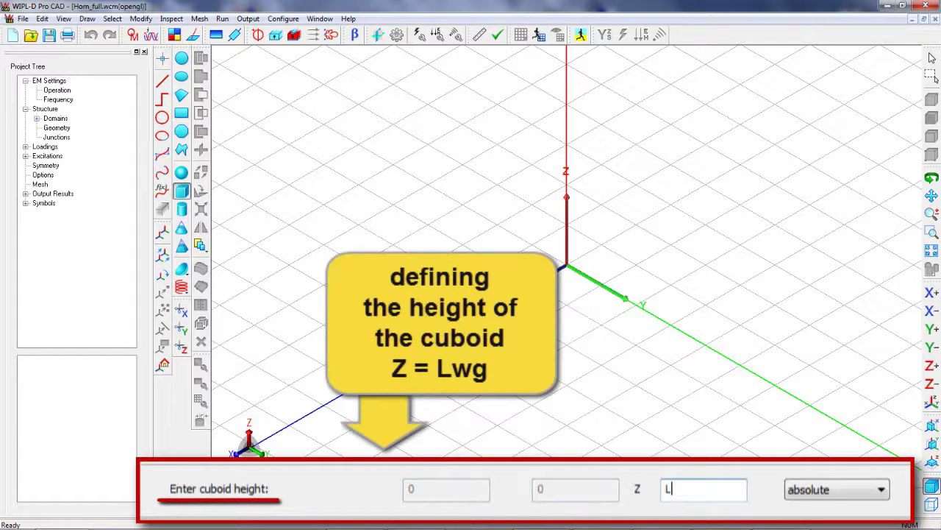
Give the cuboid height Lwg to create Body1, then end cuboid drawing.
{"action": "type", "text": "Lwg"}
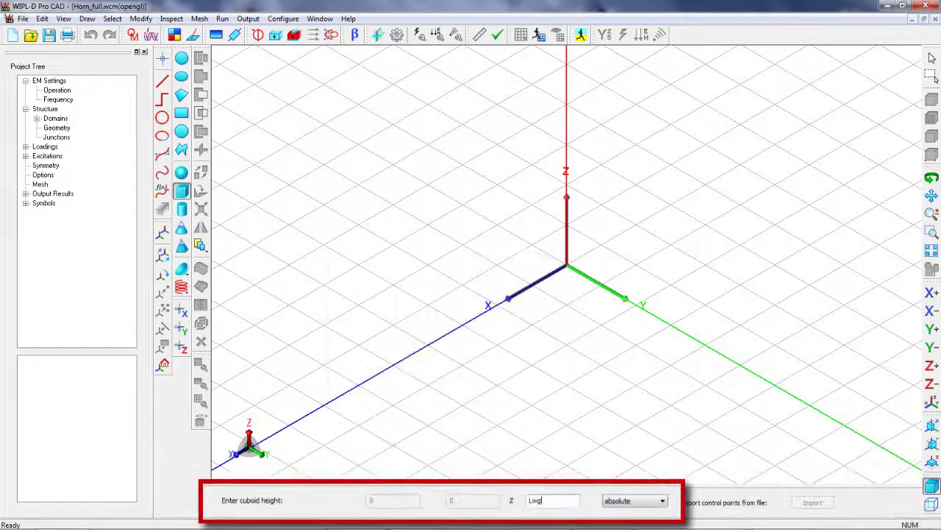
{"action": "key", "text": "Return"}
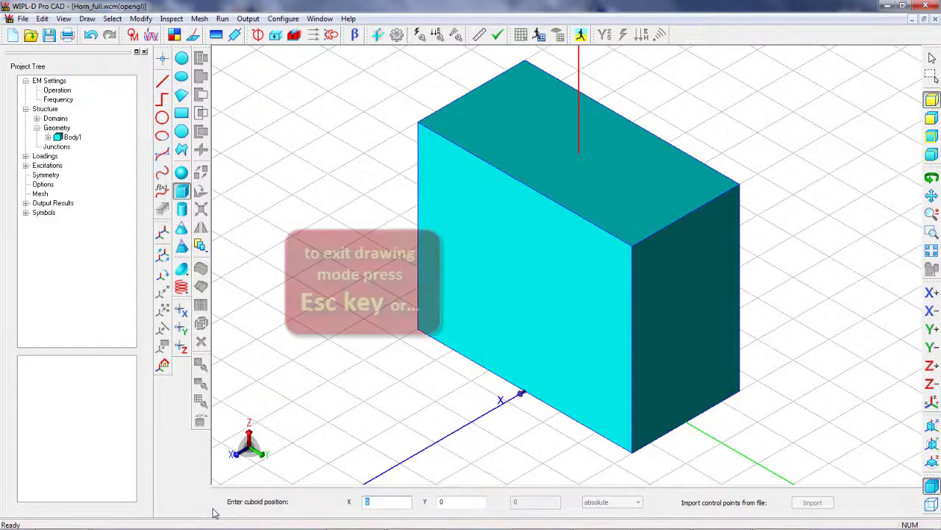
{"action": "right_click", "coordinate": [321, 370]}
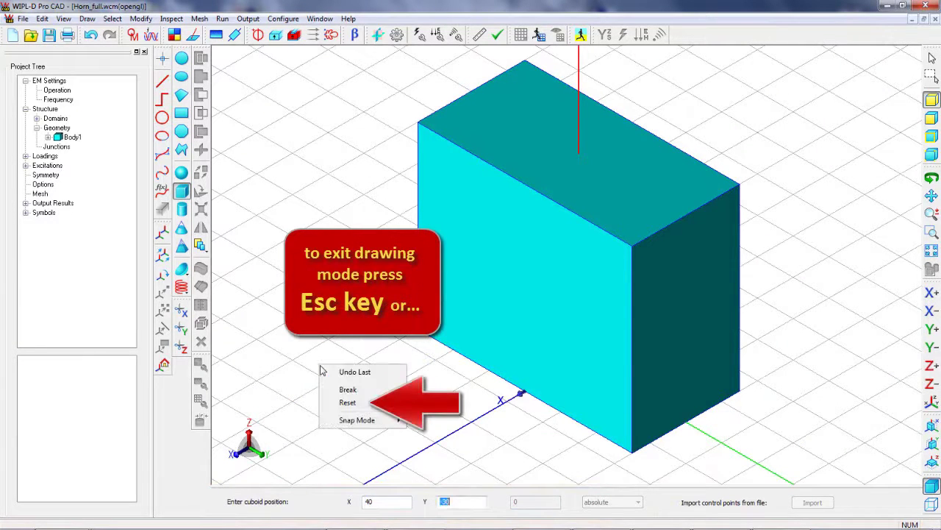
{"action": "left_click", "coordinate": [347, 403]}
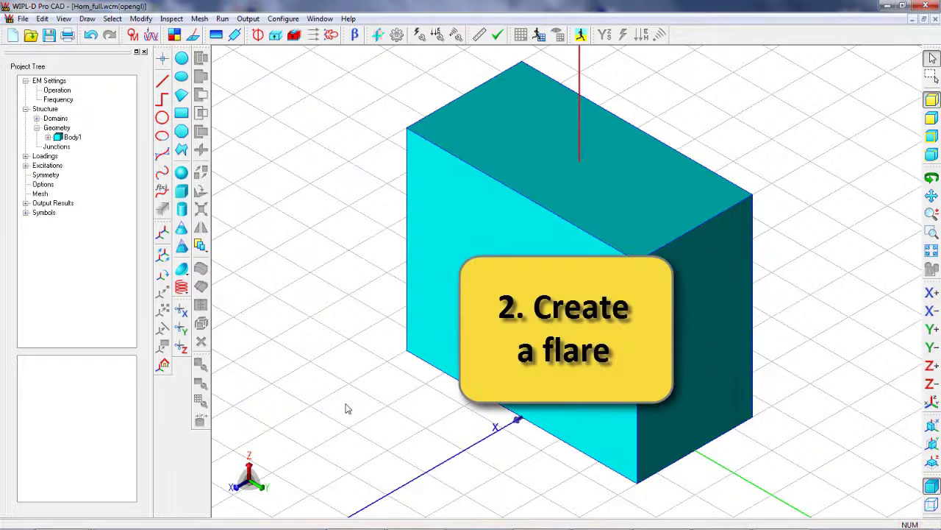
Draw flare Body2 from base ±A/2, ±B/2 to top Ahorn/2, Bhorn/2, height Lhorn.
{"action": "left_click", "coordinate": [183, 250]}
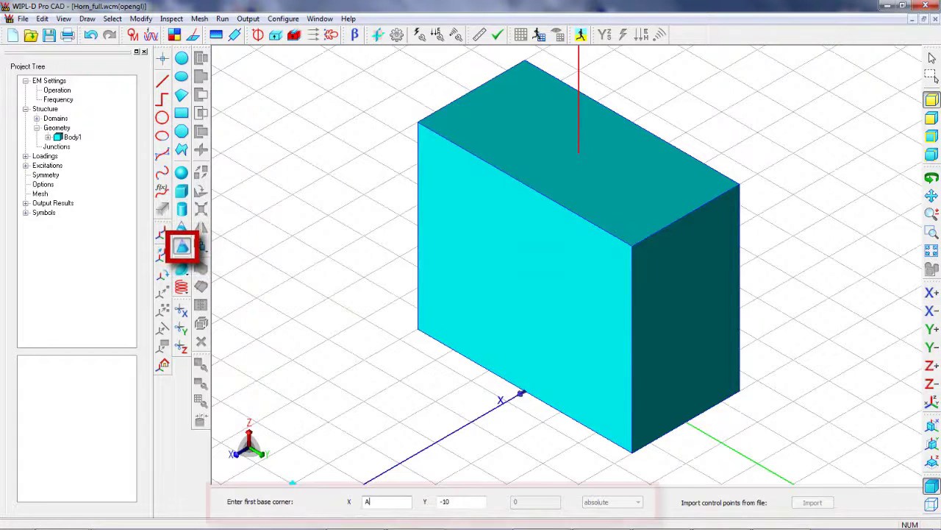
{"action": "type", "text": "A/2"}
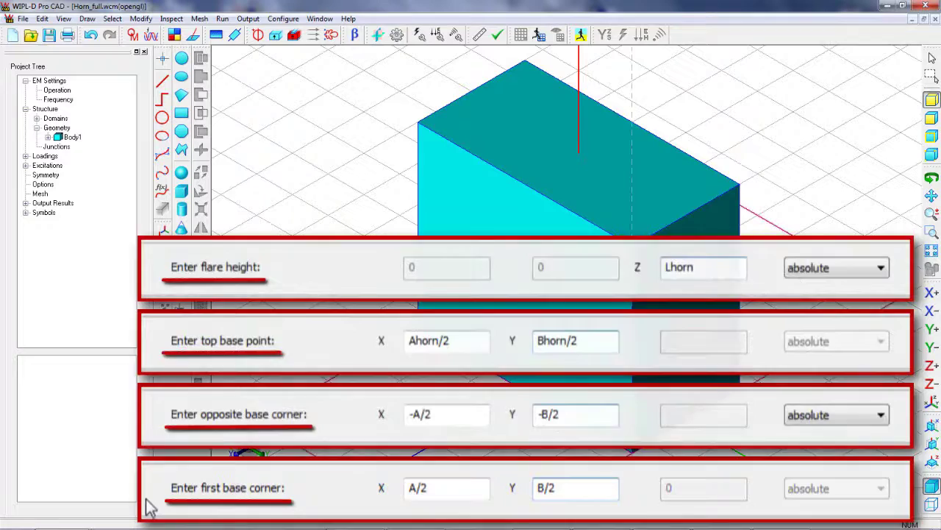
{"action": "key", "text": "Return"}
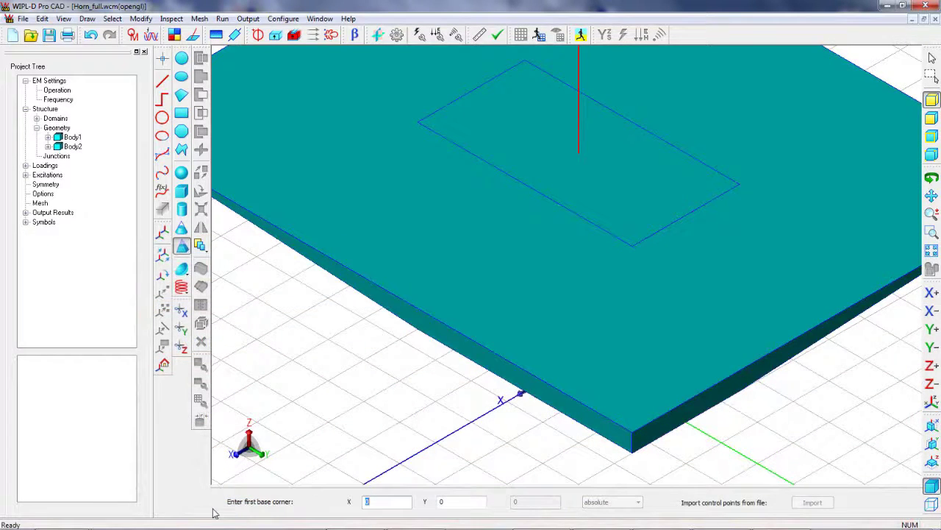
{"action": "right_click", "coordinate": [378, 390]}
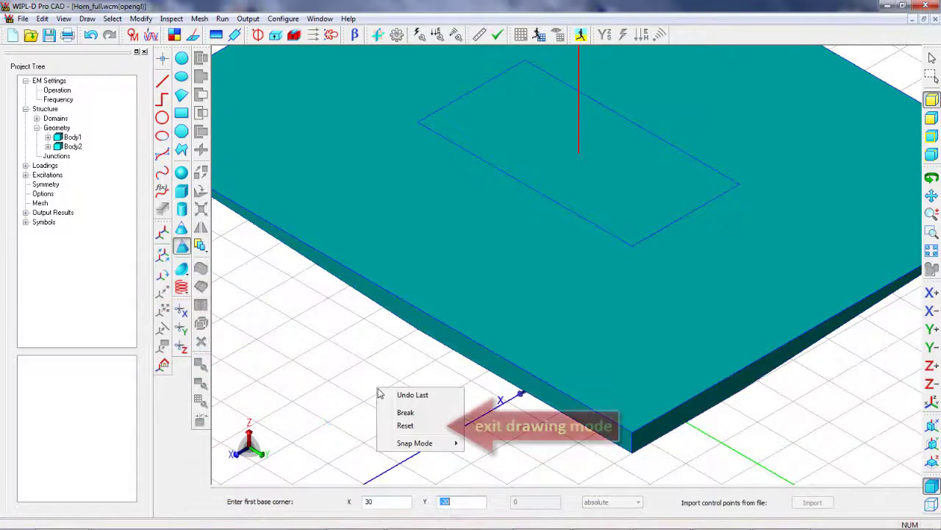
{"action": "left_click", "coordinate": [404, 425]}
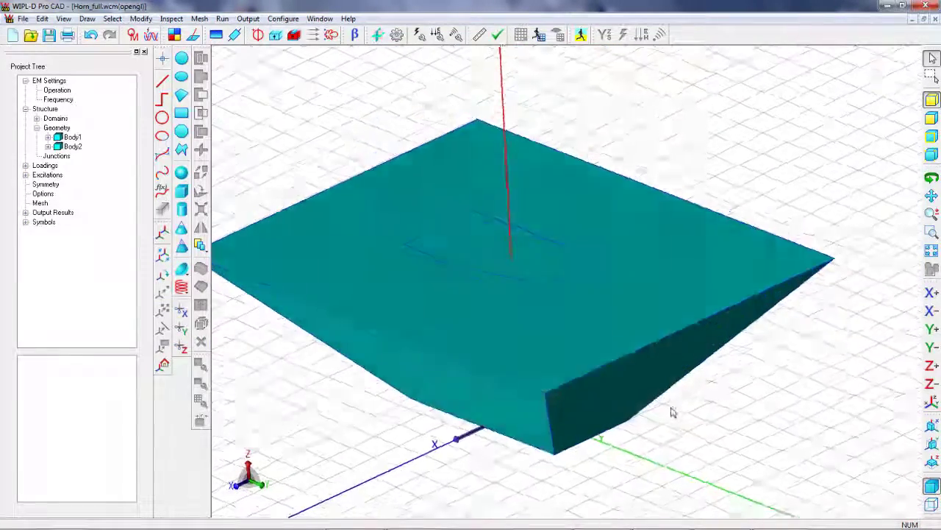
Translate flare Body2 by dZ = Lwg so it sits on the waveguide.
{"action": "middle_click_drag", "start_coordinate": [672, 412], "coordinate": [700, 400]}
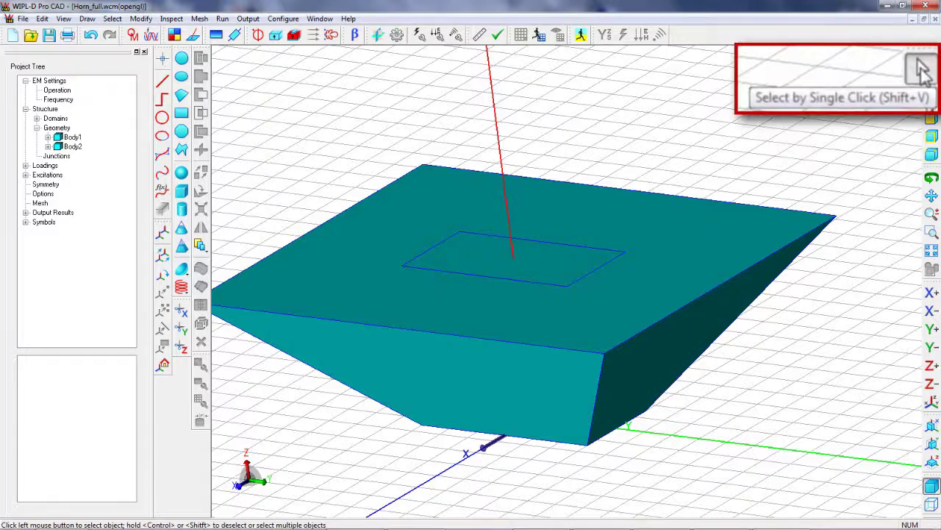
{"action": "left_click", "coordinate": [661, 297]}
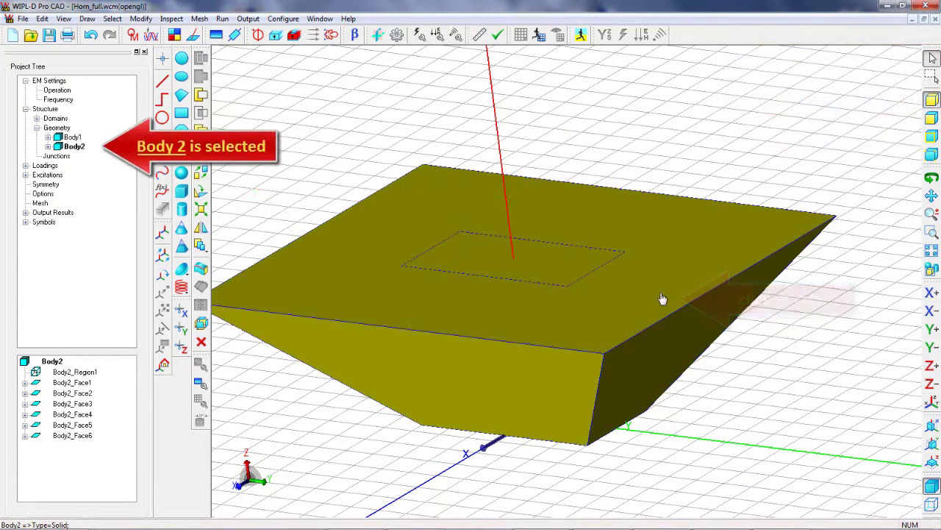
{"action": "left_click", "coordinate": [201, 175]}
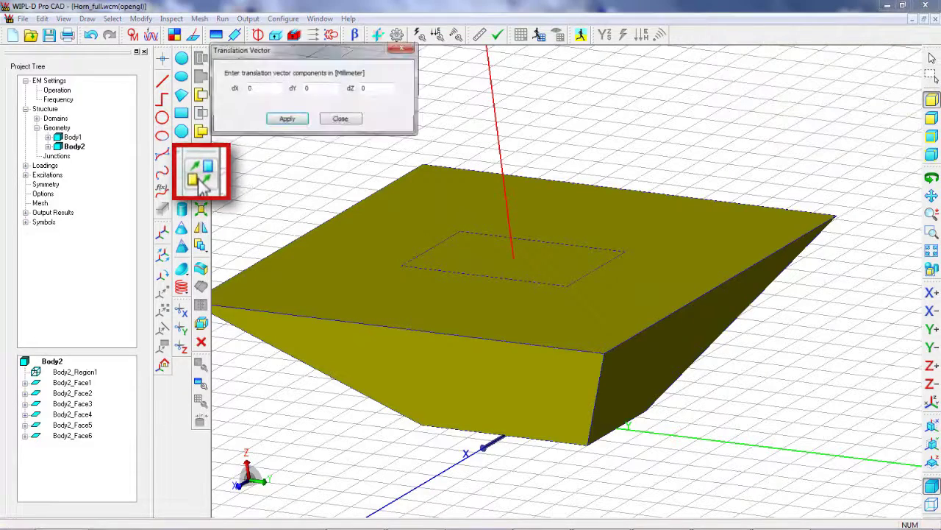
{"action": "double_click", "coordinate": [378, 88]}
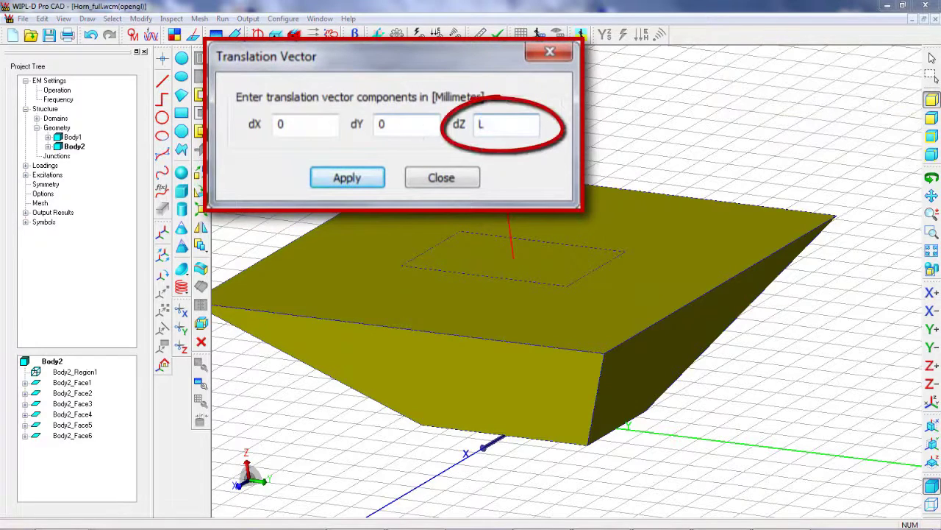
{"action": "left_click", "coordinate": [351, 180]}
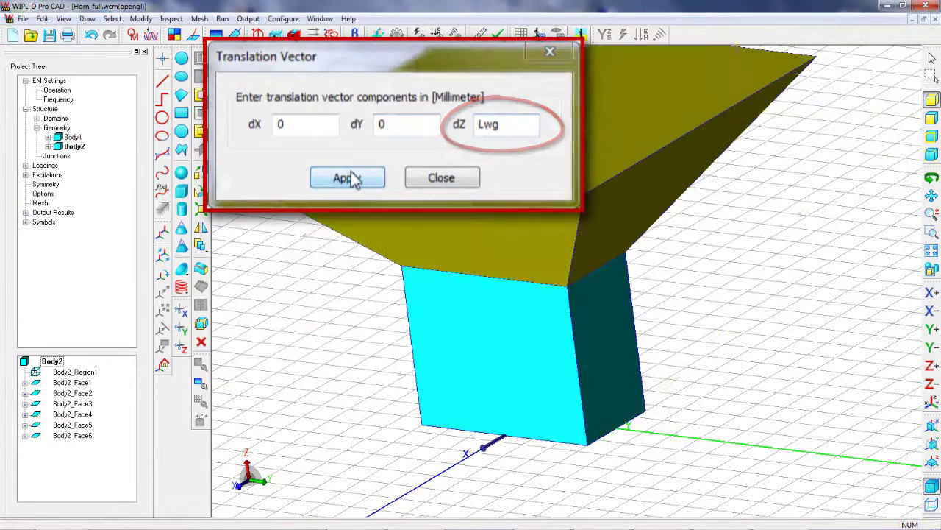
{"action": "left_click", "coordinate": [342, 119]}
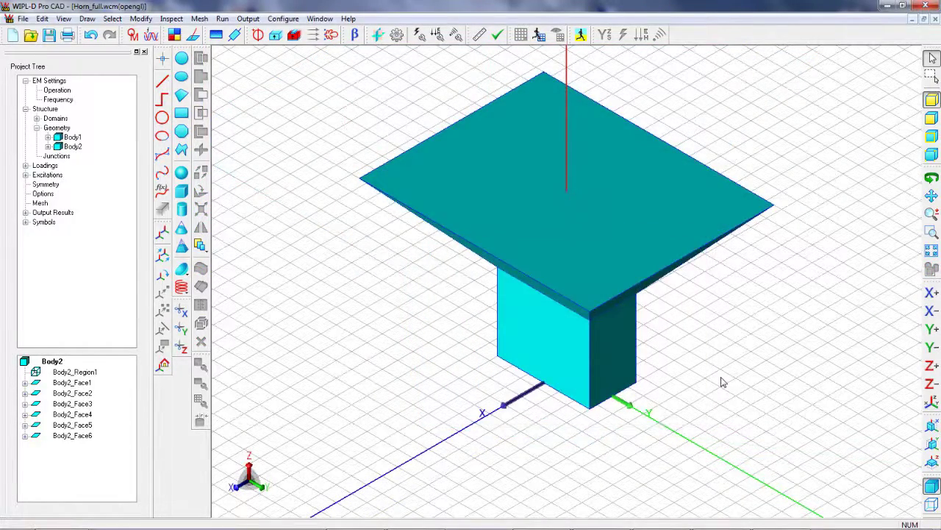
Unite Body1 and Body2 with Unite Simplify into a single Body3.
{"action": "left_click", "coordinate": [593, 362]}
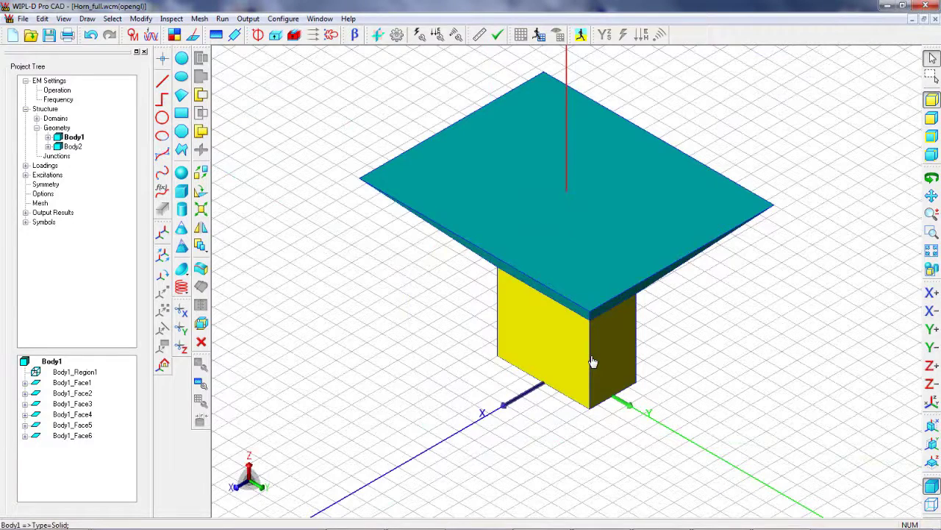
{"action": "left_click", "coordinate": [593, 278]}
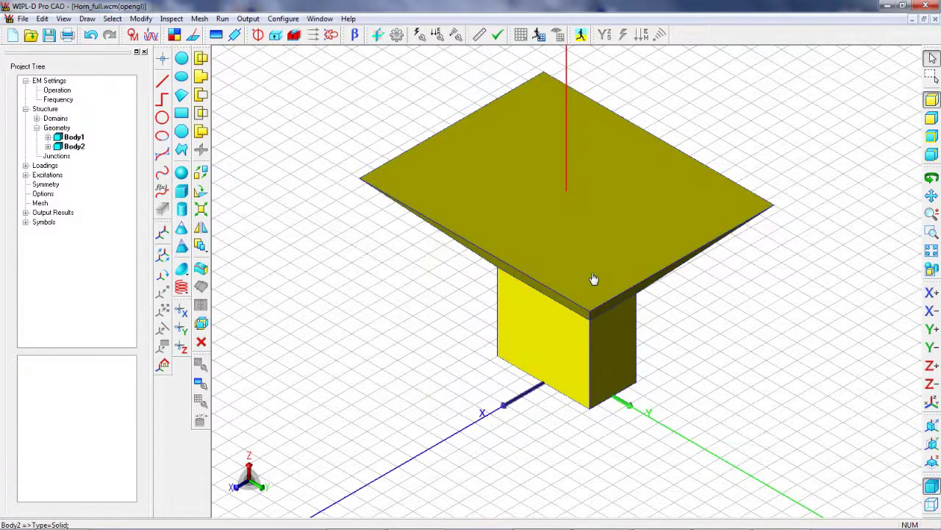
{"action": "left_click", "coordinate": [202, 79]}
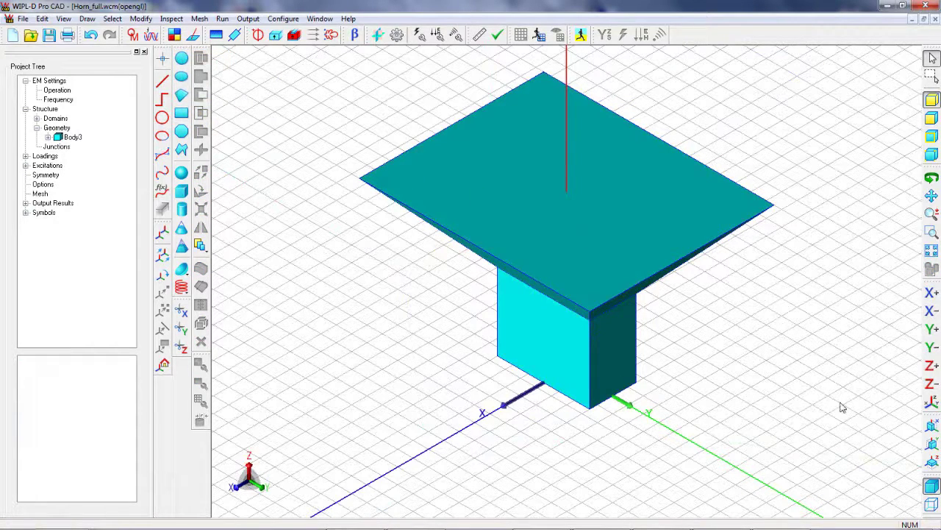
Add an X cutting plane and orbit to inspect the horn's interior.
{"action": "left_click", "coordinate": [932, 426]}
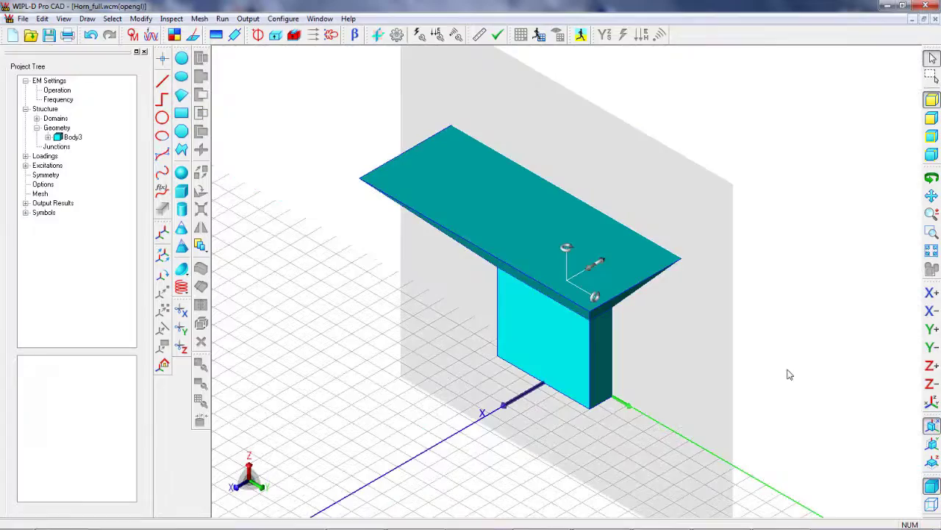
{"action": "left_click_drag", "start_coordinate": [789, 375], "coordinate": [540, 390]}
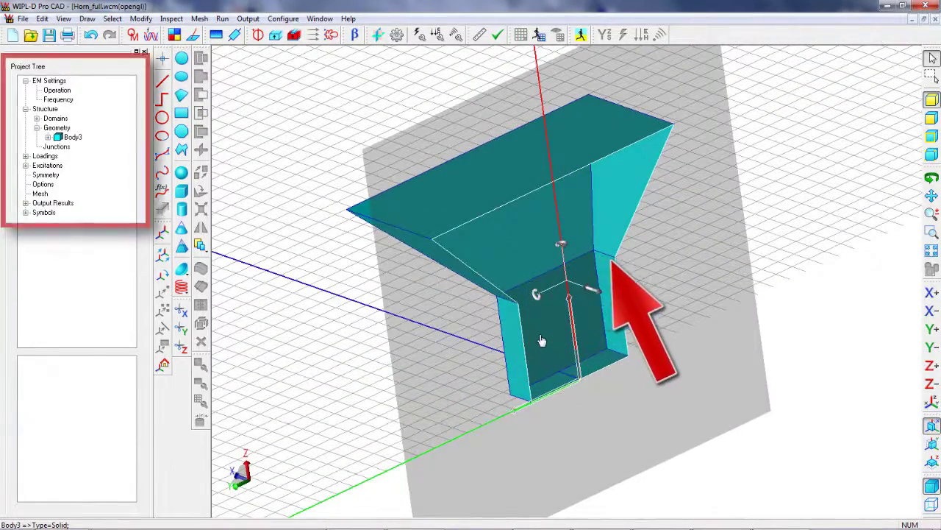
{"action": "left_click_drag", "start_coordinate": [541, 333], "coordinate": [824, 408]}
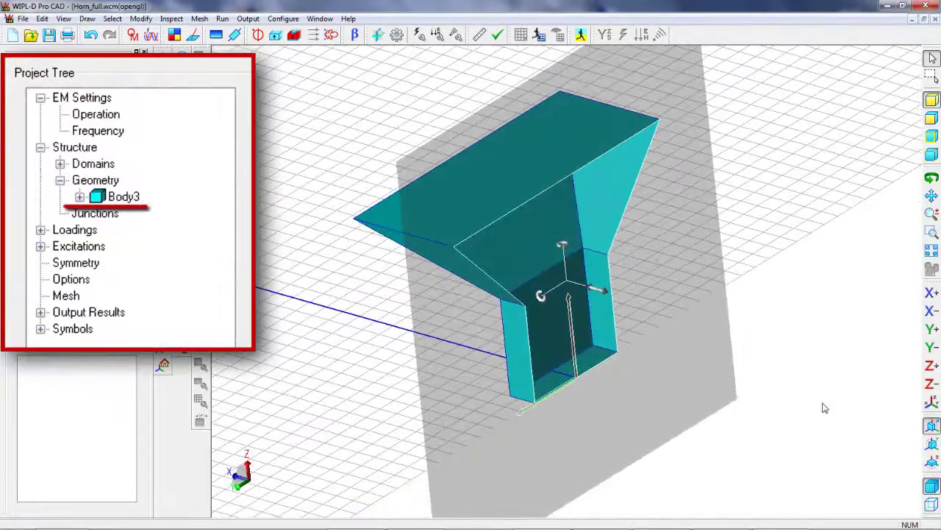
Remove the cutting plane and delete the horn's top face at the flare aperture.
{"action": "left_click", "coordinate": [932, 427]}
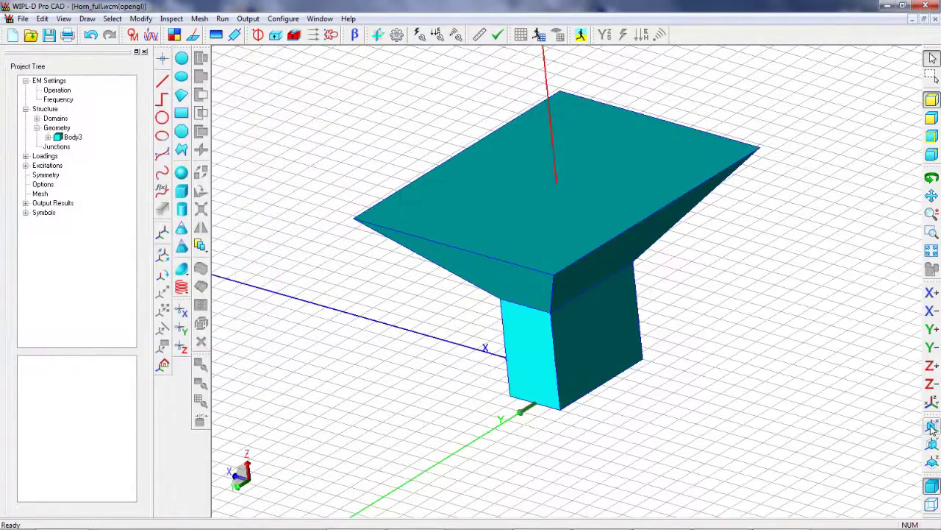
{"action": "left_click", "coordinate": [930, 122]}
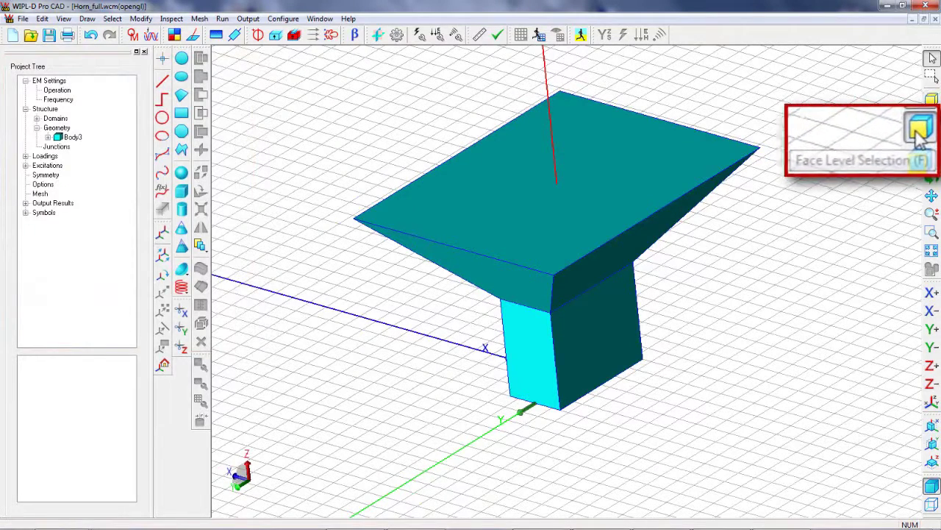
{"action": "left_click", "coordinate": [599, 183]}
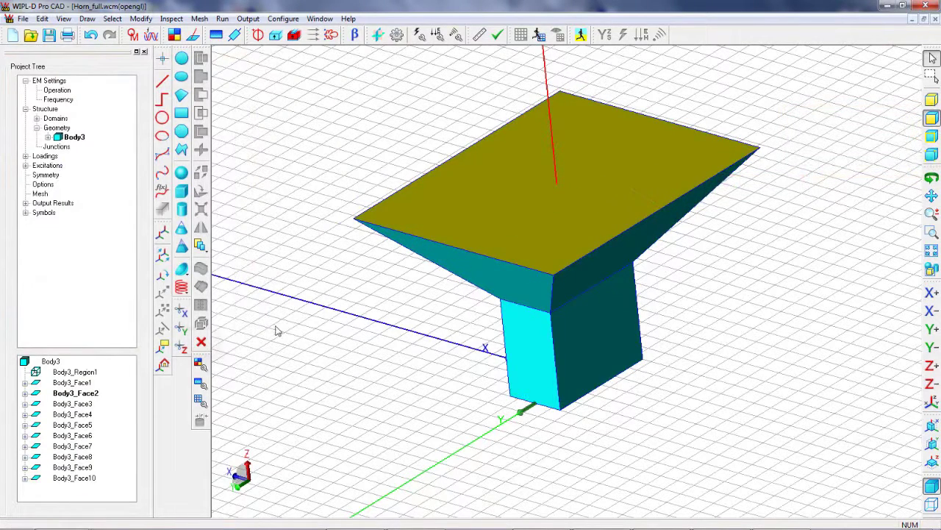
{"action": "left_click", "coordinate": [201, 342]}
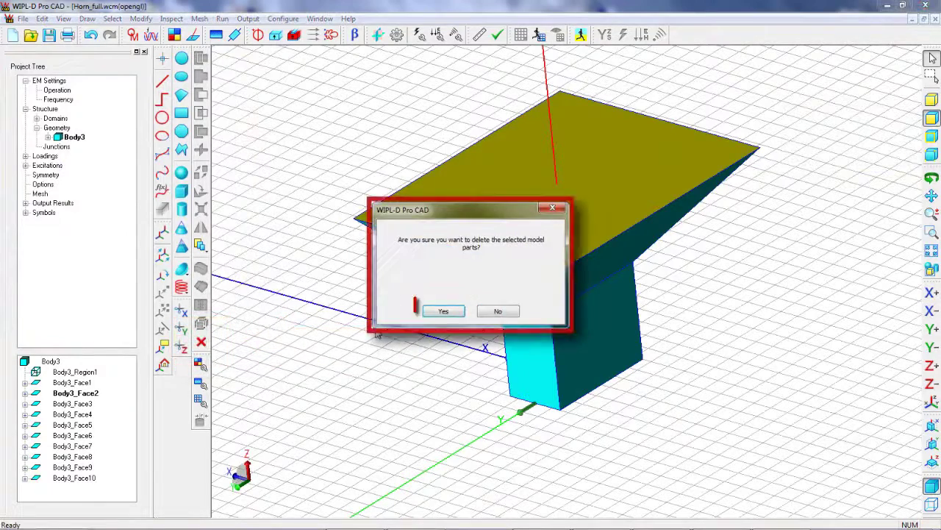
{"action": "left_click", "coordinate": [438, 314]}
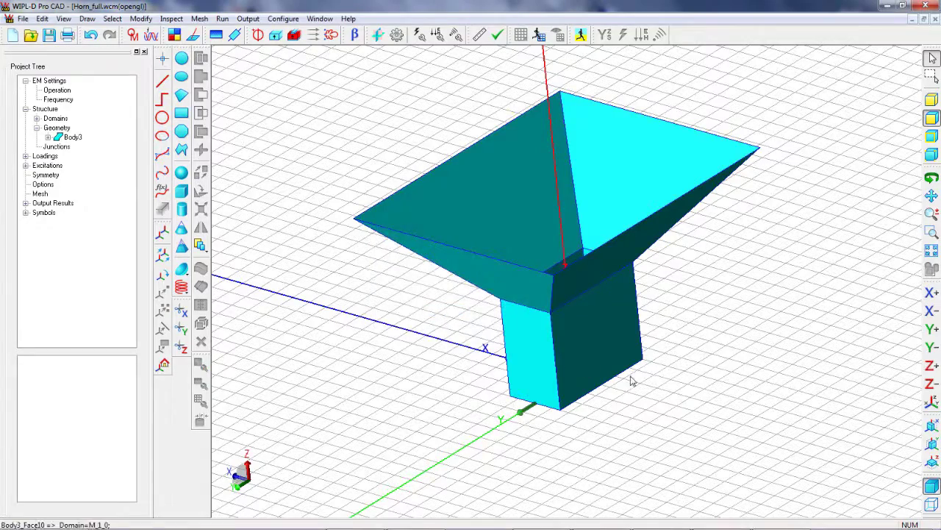
View the horn from below, select the waveguide end face, and hide the grid and both coordinate systems.
{"action": "left_click", "coordinate": [931, 404]}
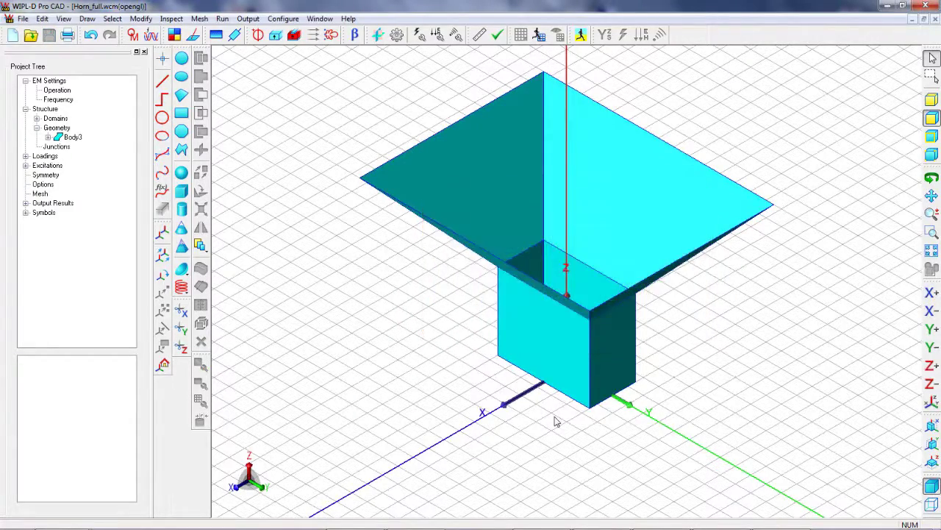
{"action": "middle_click_drag", "start_coordinate": [557, 412], "coordinate": [573, 265]}
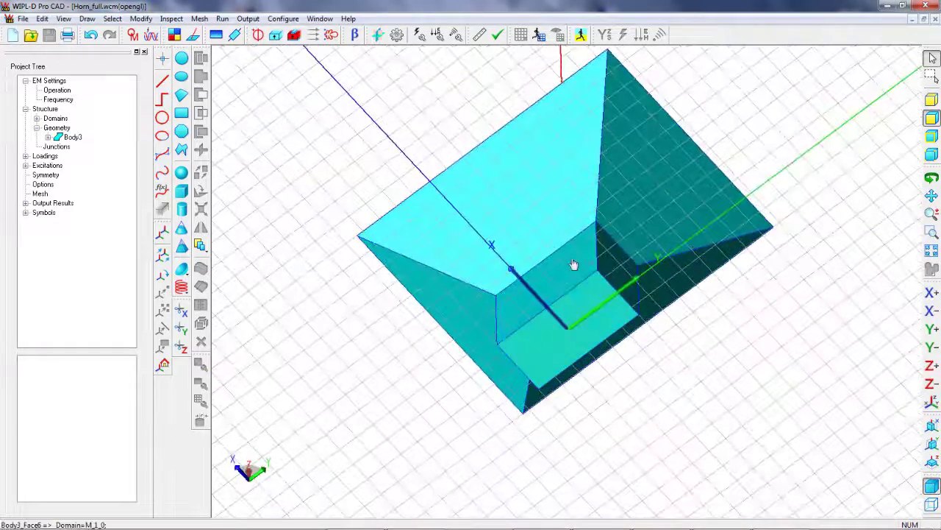
{"action": "left_click", "coordinate": [580, 358]}
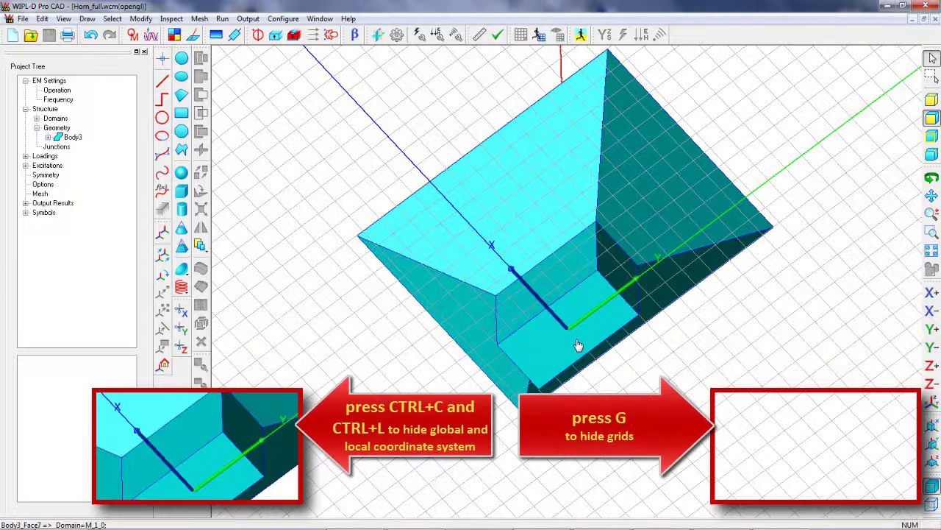
{"action": "key", "text": "g"}
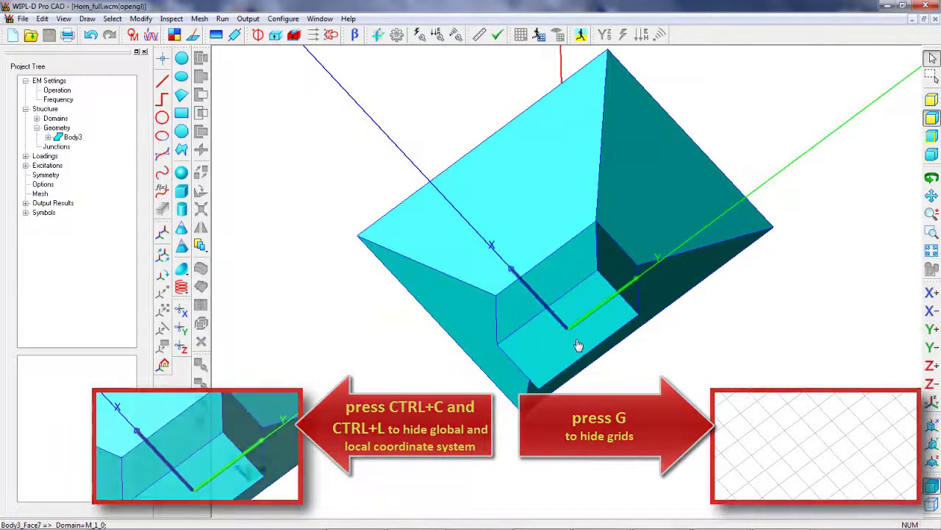
{"action": "key", "text": "ctrl+c"}
{"action": "key", "text": "ctrl+l"}
Make the waveguide end face a rectangular waveguide port with a 180° reference direction.
{"action": "left_click", "coordinate": [576, 335]}
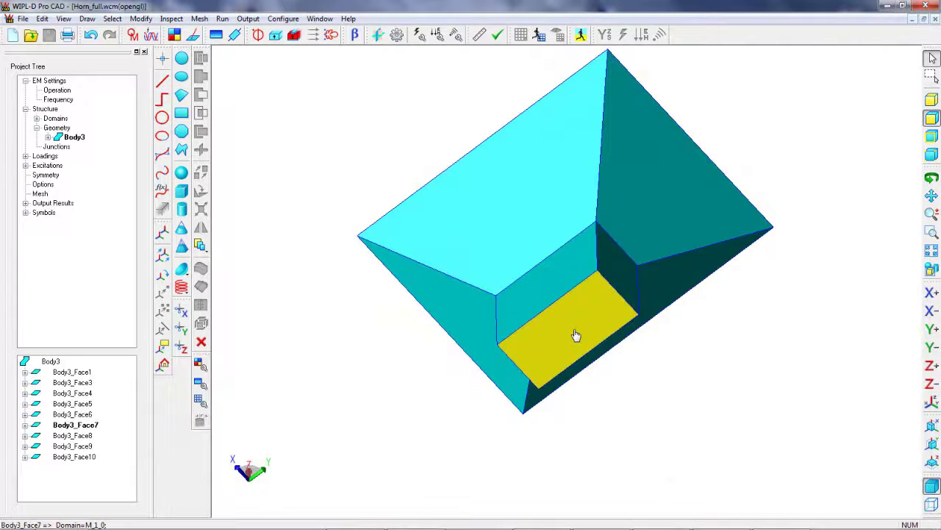
{"action": "right_click", "coordinate": [574, 329]}
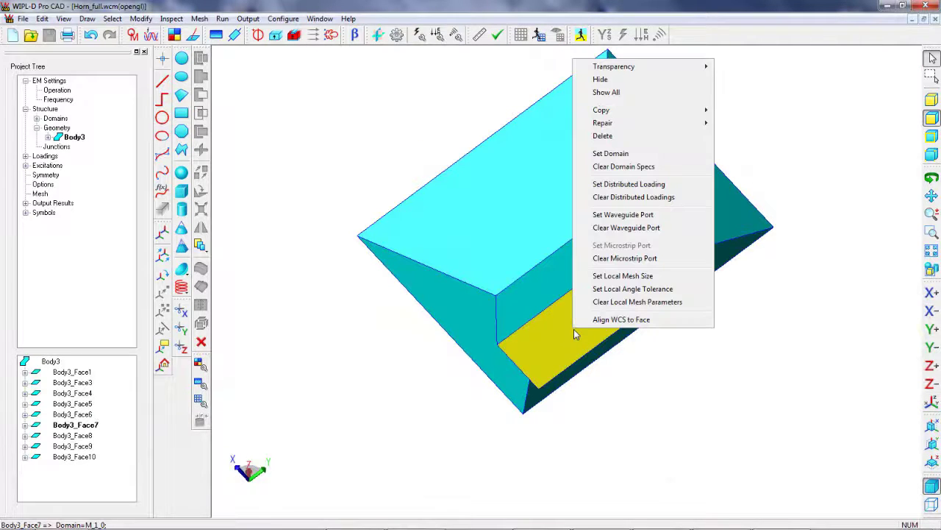
{"action": "left_click", "coordinate": [608, 218]}
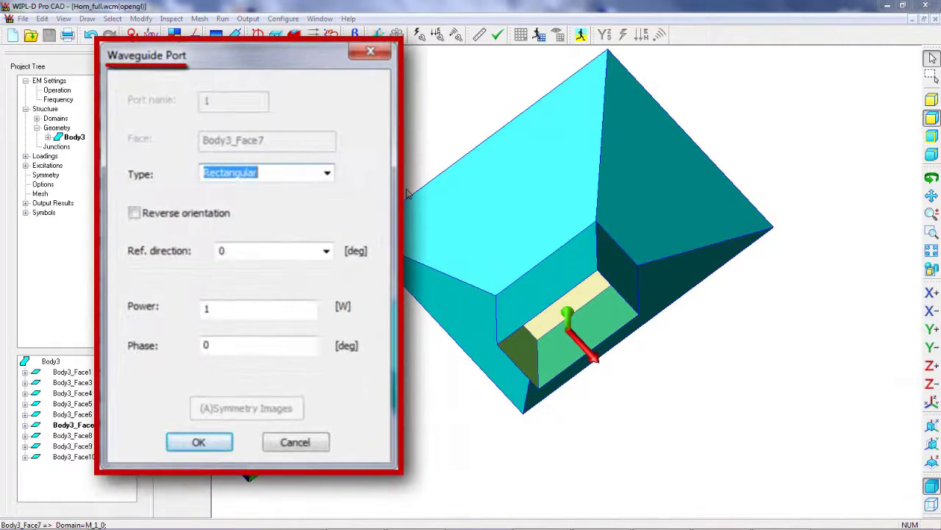
{"action": "left_click", "coordinate": [326, 250]}
{"action": "left_click", "coordinate": [285, 292]}
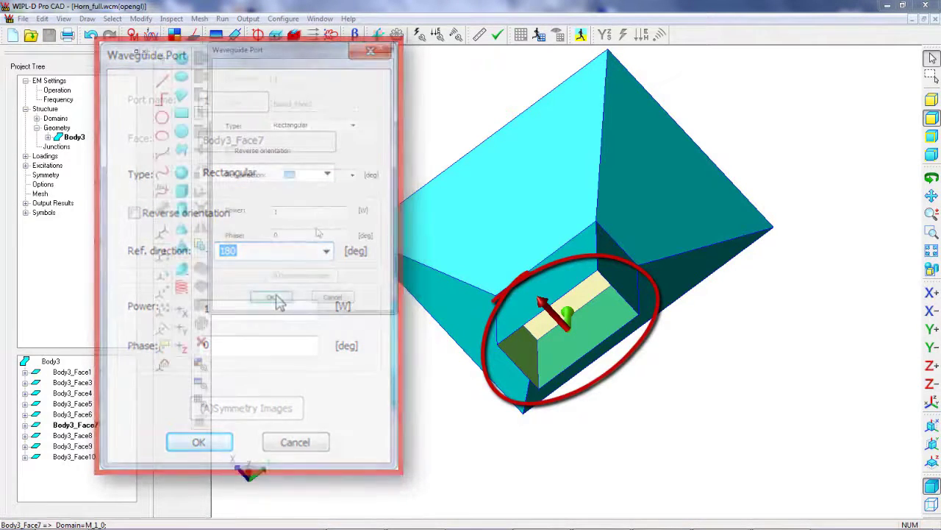
{"action": "left_click", "coordinate": [271, 297]}
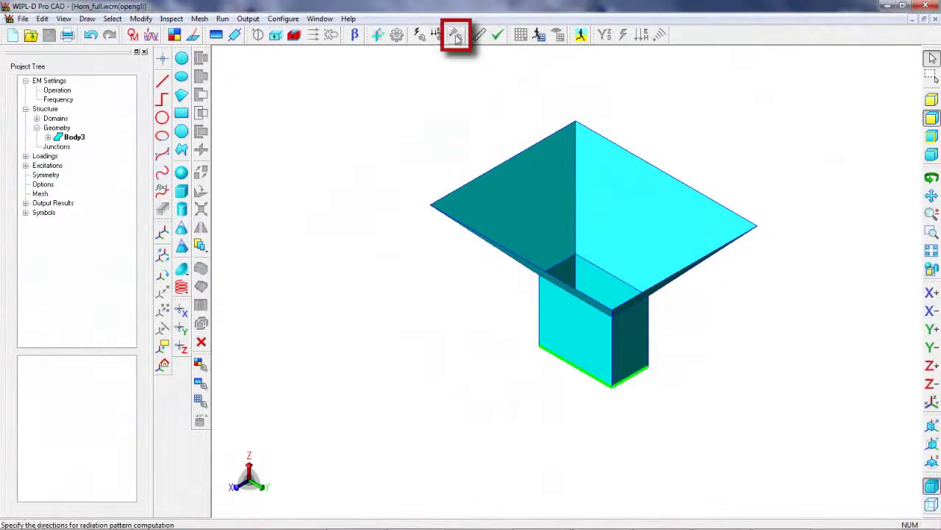
Define radiation pattern directions: Phi 37 from 0 to 360°, Theta 19 from -90 to 90°.
{"action": "left_click", "coordinate": [457, 37]}
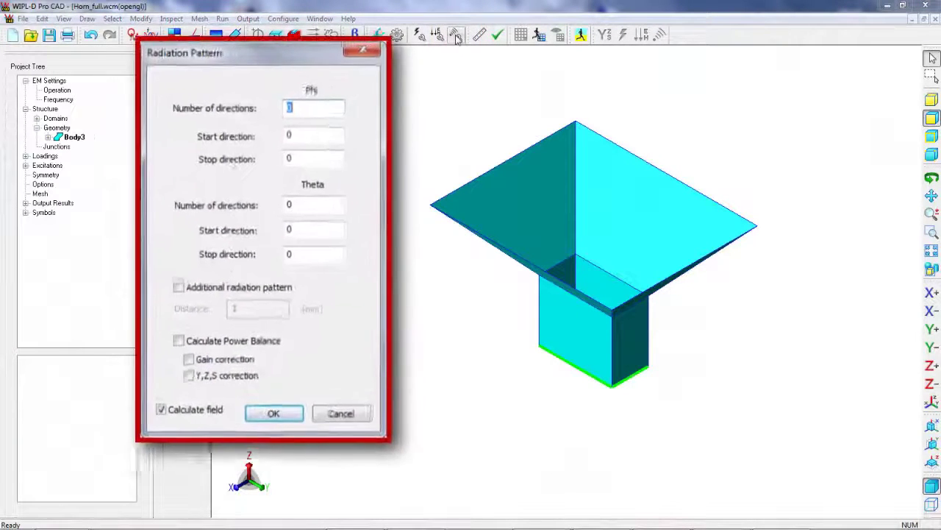
{"action": "type", "text": "37"}
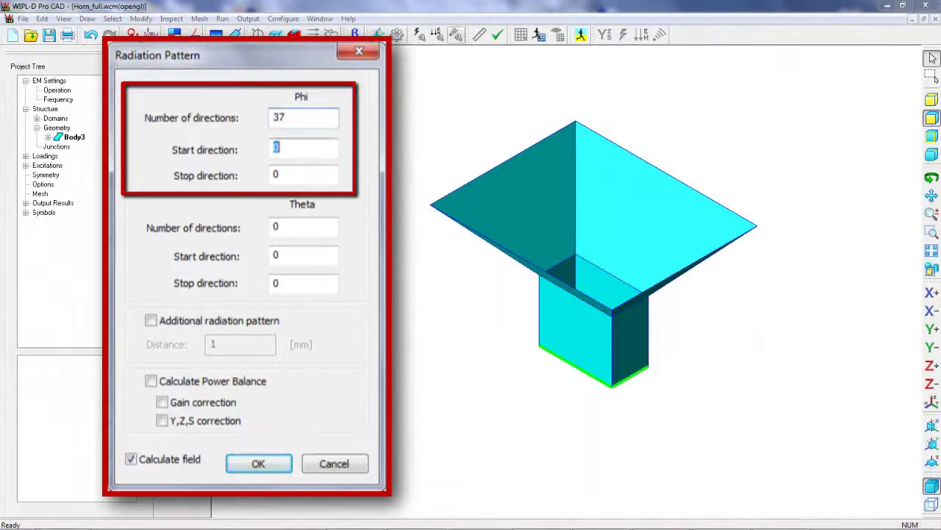
{"action": "type", "text": "360"}
{"action": "key", "text": "Tab"}
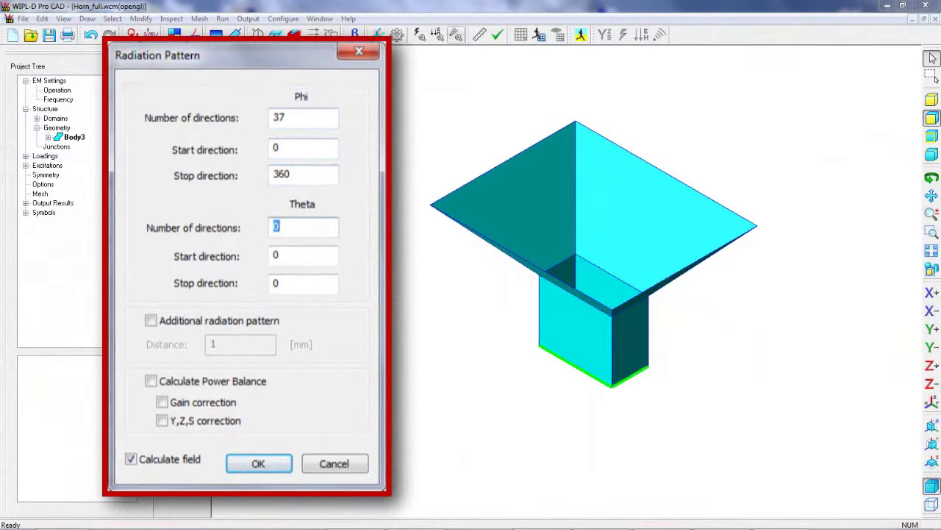
{"action": "type", "text": "19"}
{"action": "key", "text": "Tab"}
{"action": "type", "text": "-"}
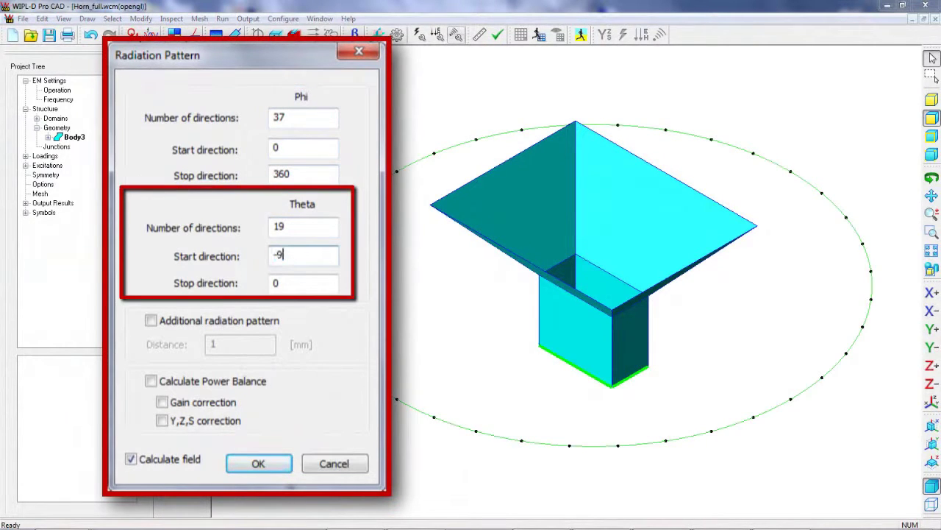
{"action": "key", "text": "Tab"}
{"action": "type", "text": "90"}
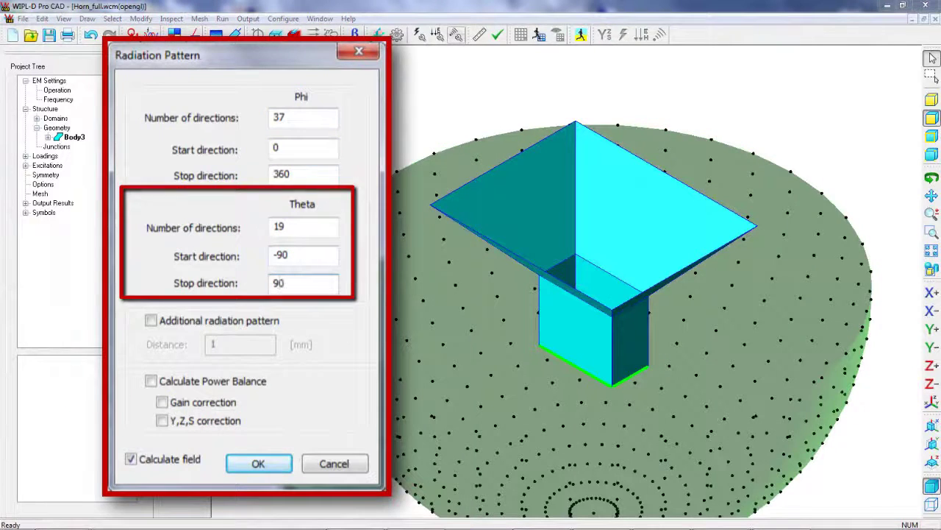
{"action": "key", "text": "Tab"}
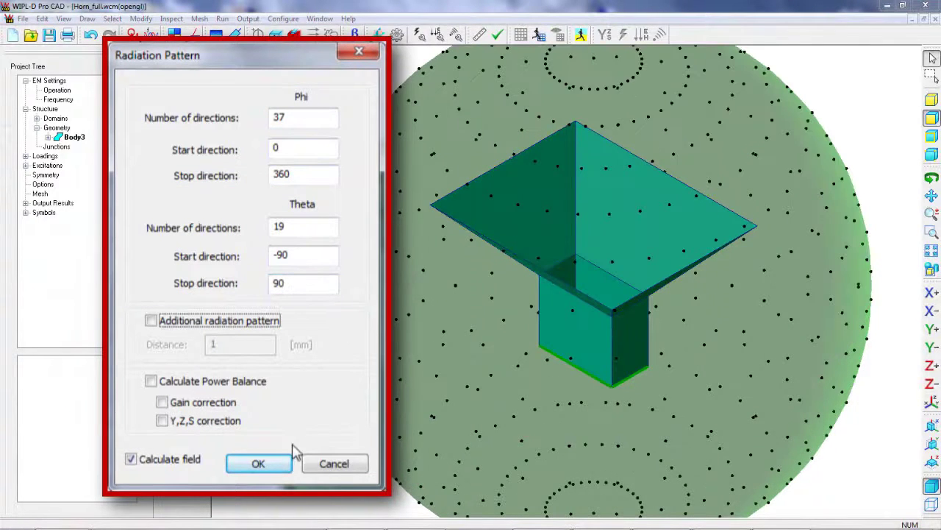
{"action": "left_click", "coordinate": [281, 463]}
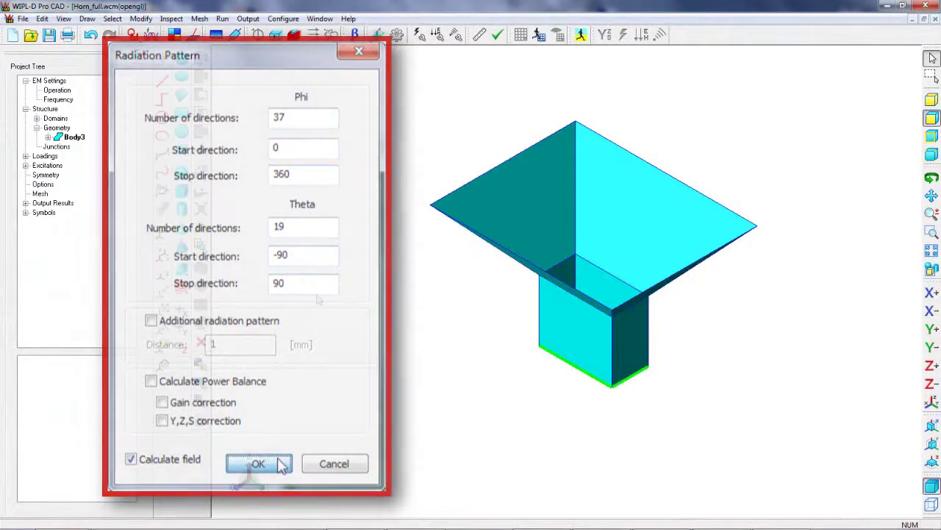
Save the horn project and enable Silent Run in the configuration.
{"action": "left_click", "coordinate": [50, 35]}
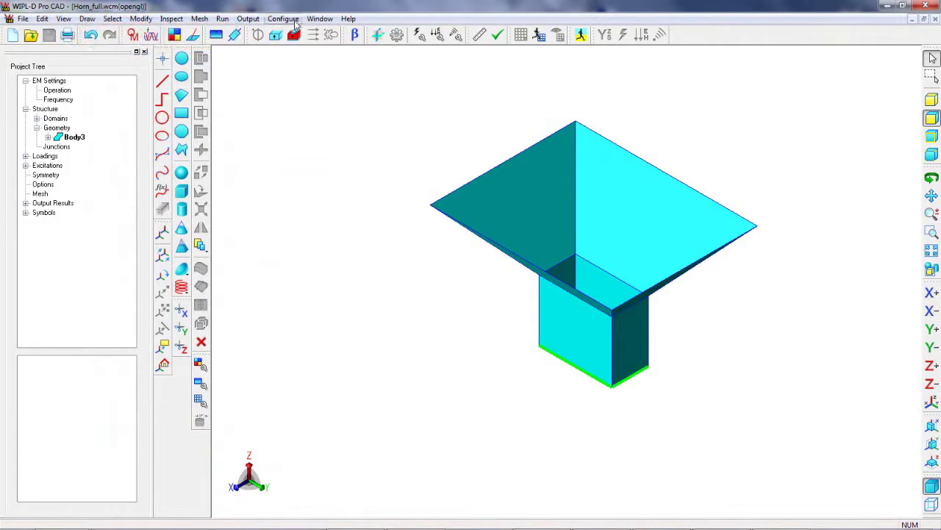
{"action": "left_click", "coordinate": [288, 19]}
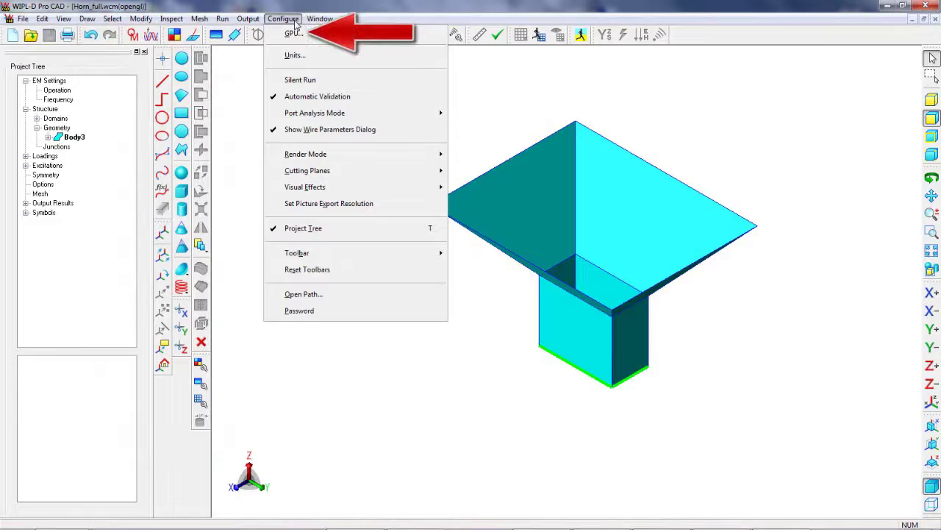
{"action": "left_click", "coordinate": [298, 82]}
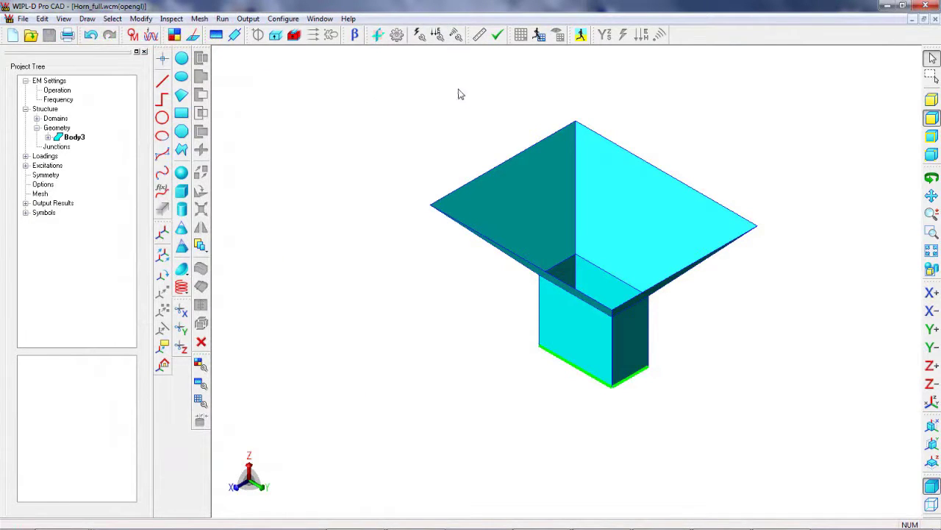
Run the full horn EM simulation to completion in 45.23 seconds.
{"action": "left_click", "coordinate": [582, 35]}
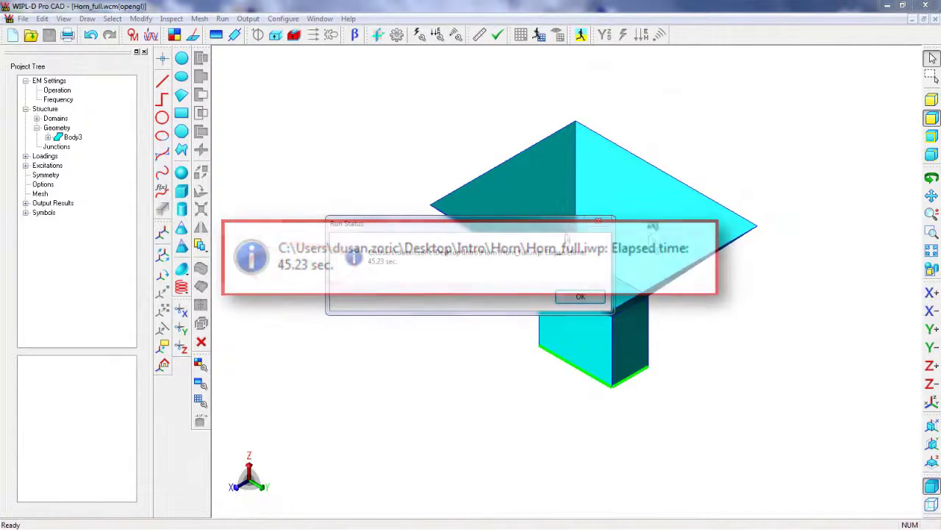
{"action": "left_click", "coordinate": [581, 296]}
{"action": "left_click", "coordinate": [932, 425]}
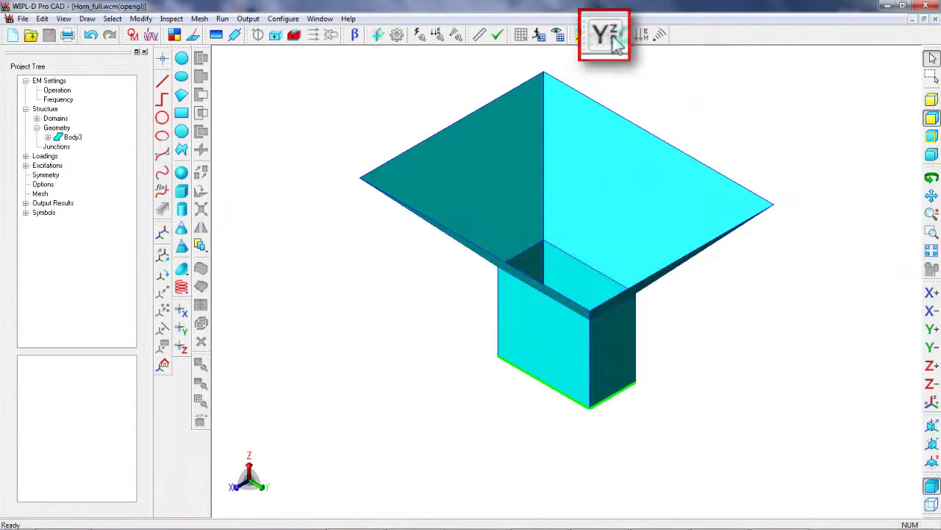
Plot Horn_full's S11 in dB in a maximized window, with the vertical axis fixed from -25 to 0 dB.
{"action": "left_click", "coordinate": [615, 41]}
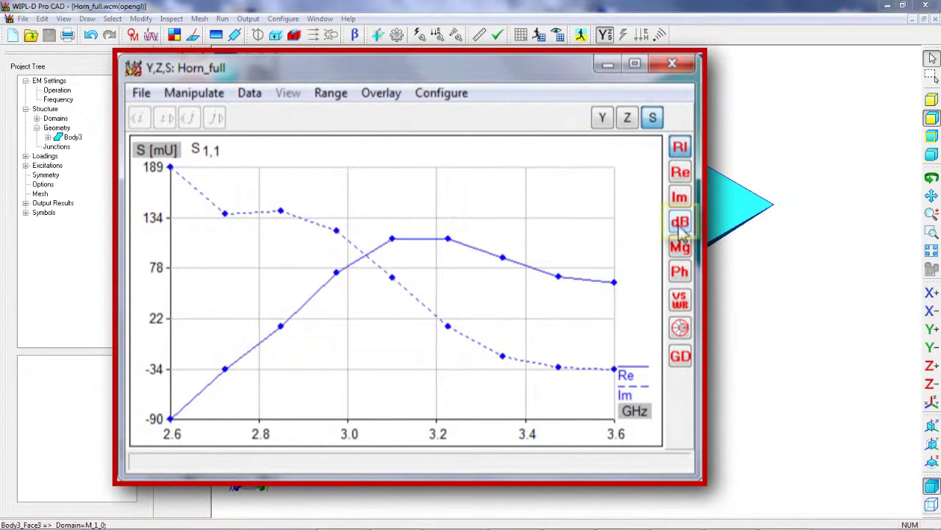
{"action": "left_click", "coordinate": [681, 222]}
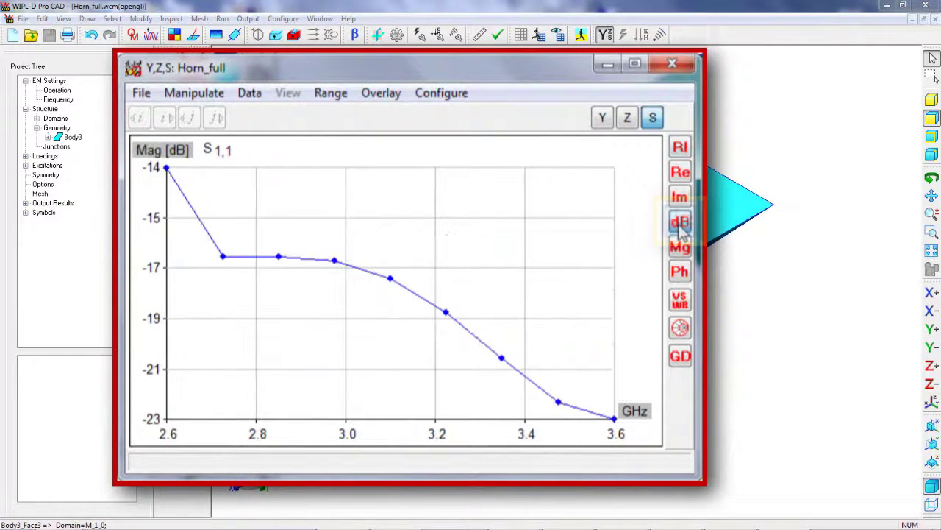
{"action": "left_click", "coordinate": [637, 65]}
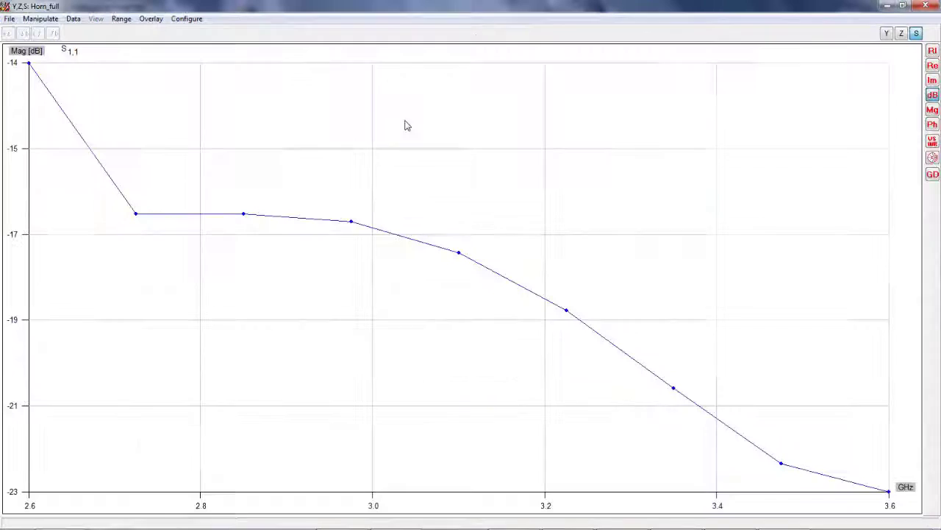
{"action": "left_click", "coordinate": [122, 20]}
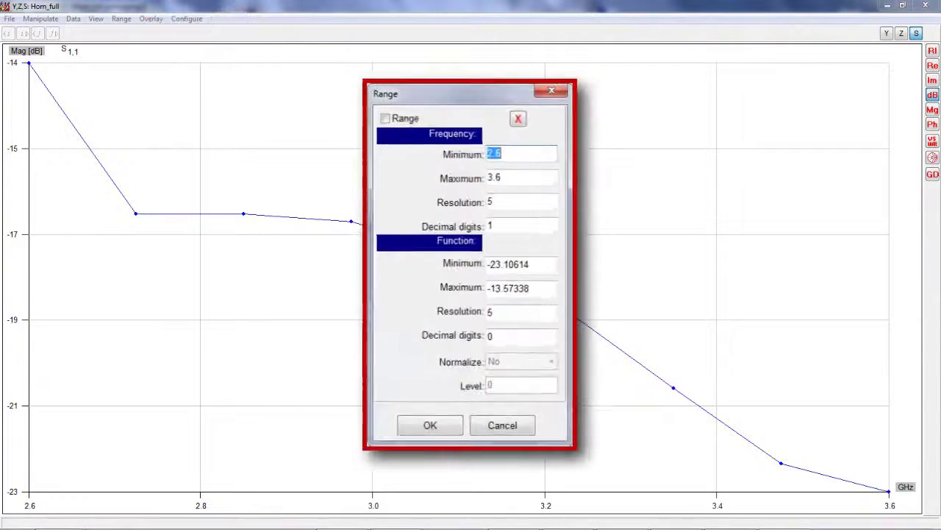
{"action": "left_click_drag", "start_coordinate": [560, 270], "coordinate": [432, 262]}
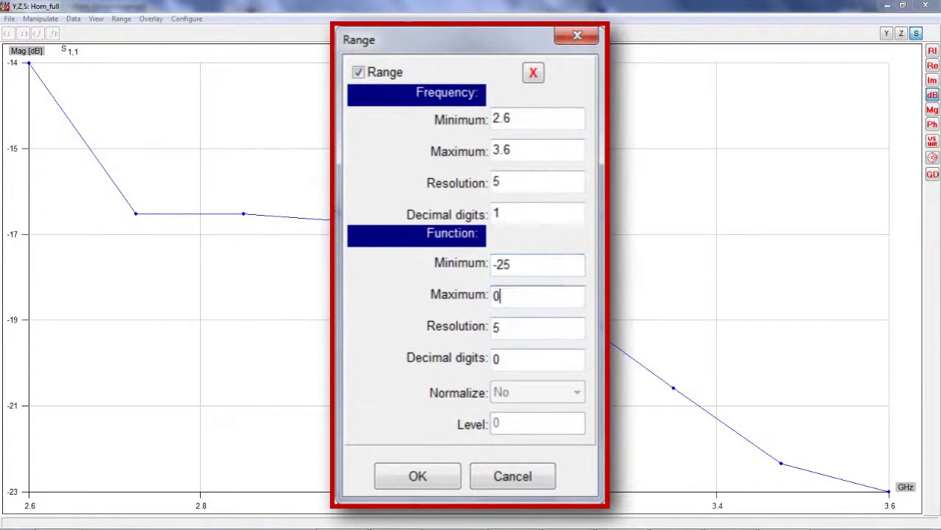
{"action": "left_click", "coordinate": [431, 478]}
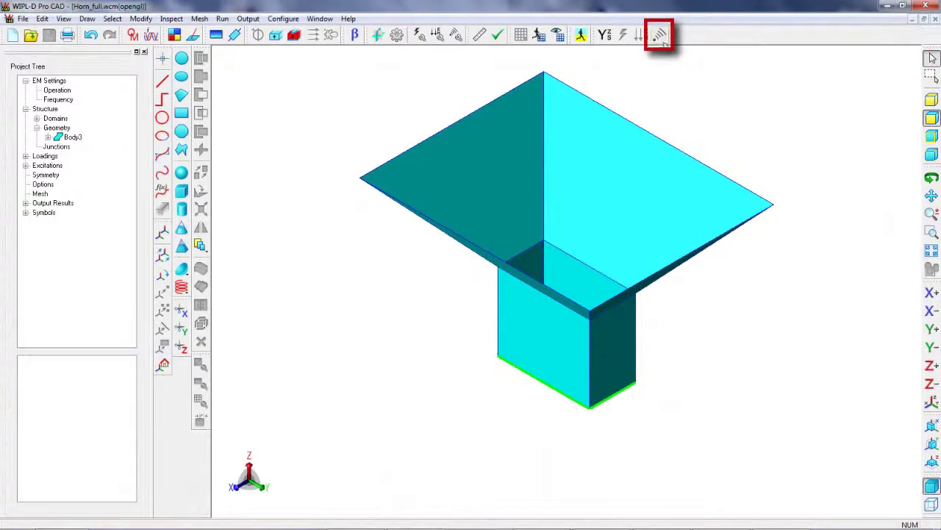
Show the 3-D gain pattern in dB, step through every frequency from 2.6 to 3.6 GHz, then close it.
{"action": "left_click", "coordinate": [659, 36]}
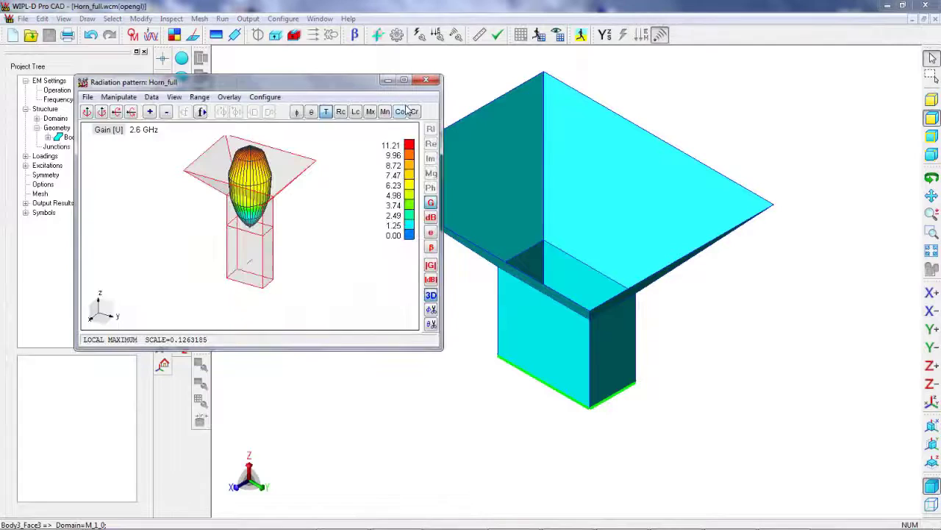
{"action": "left_click", "coordinate": [403, 81]}
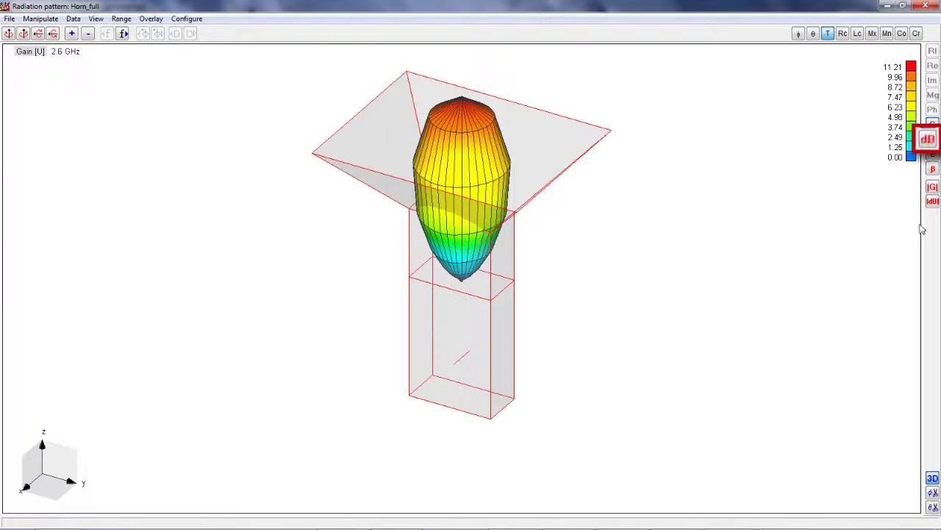
{"action": "left_click", "coordinate": [930, 140]}
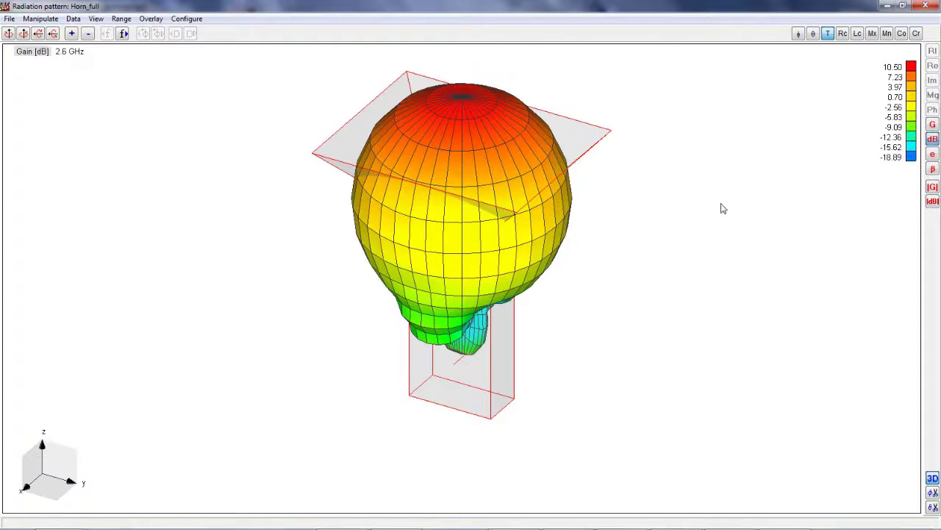
{"action": "left_click", "coordinate": [123, 34]}
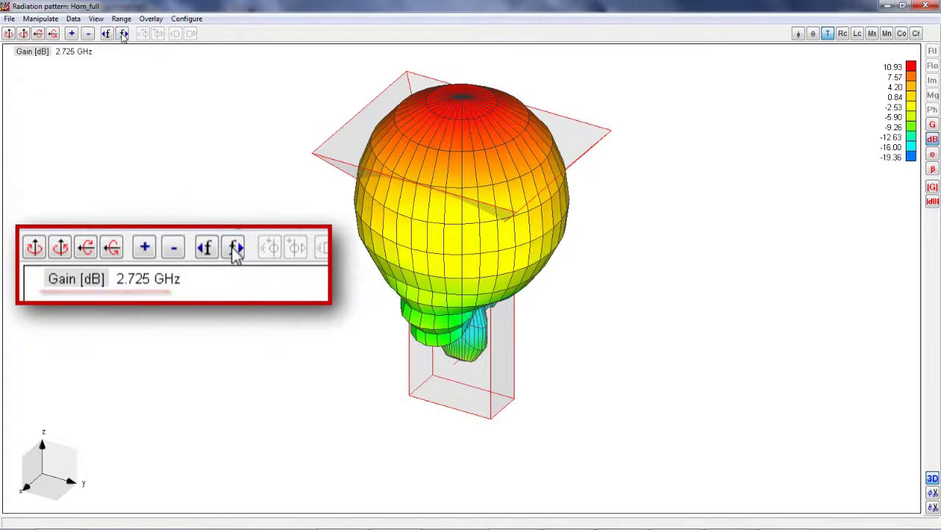
{"action": "left_click", "coordinate": [124, 34]}
{"action": "left_click", "coordinate": [124, 33]}
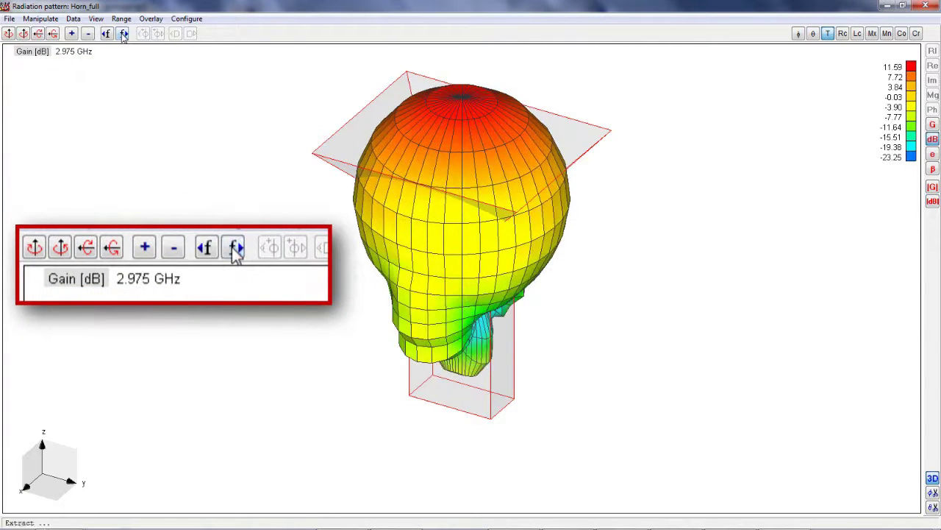
{"action": "left_click", "coordinate": [124, 34]}
{"action": "left_click", "coordinate": [124, 34]}
{"action": "left_click", "coordinate": [124, 33]}
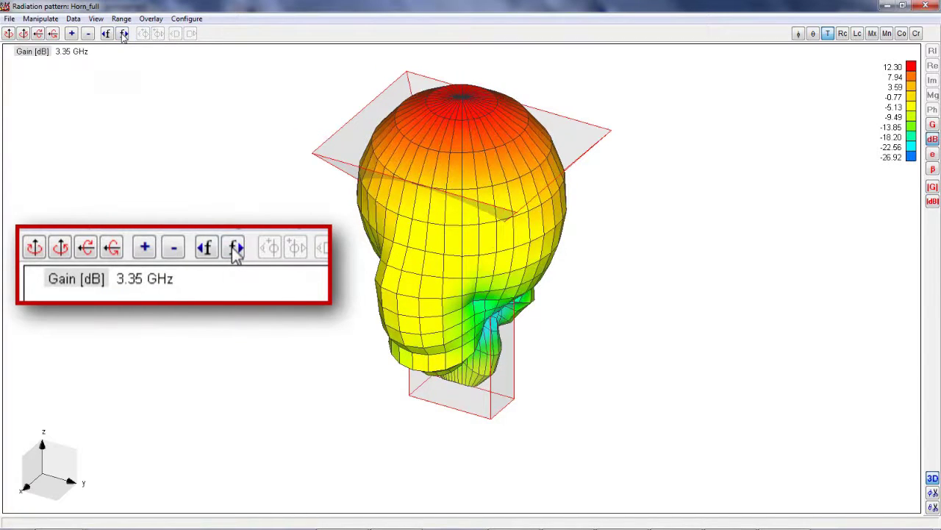
{"action": "left_click", "coordinate": [124, 34]}
{"action": "left_click", "coordinate": [123, 34]}
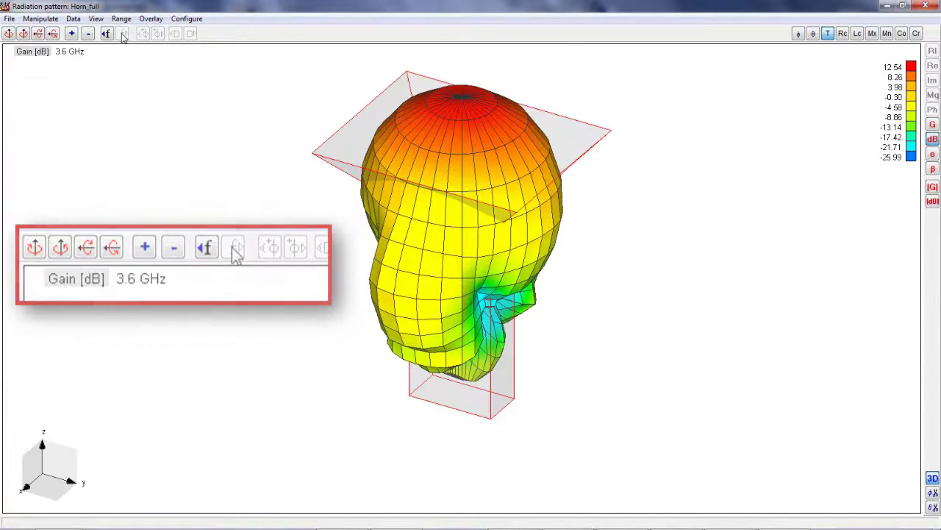
{"action": "left_click", "coordinate": [925, 6]}
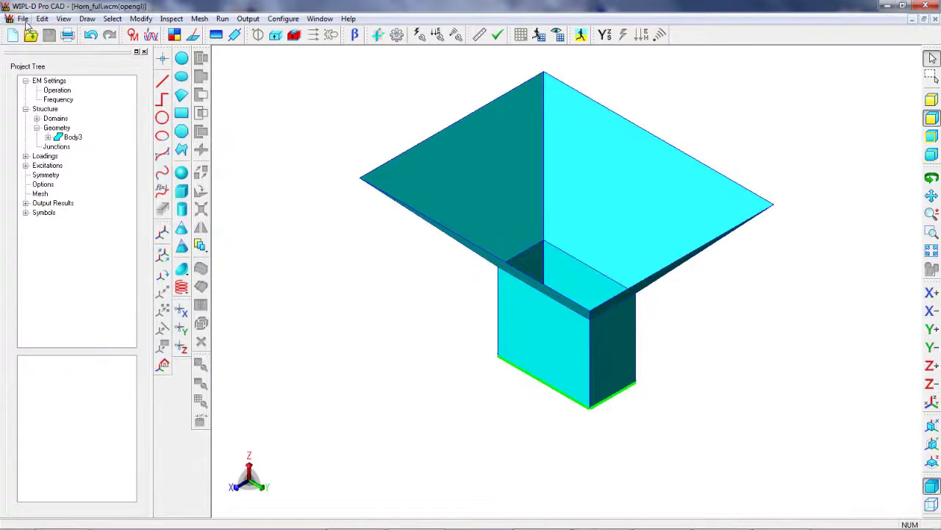
Save the model as a separate copy named Horn_quarter.wcm.
{"action": "left_click", "coordinate": [24, 20]}
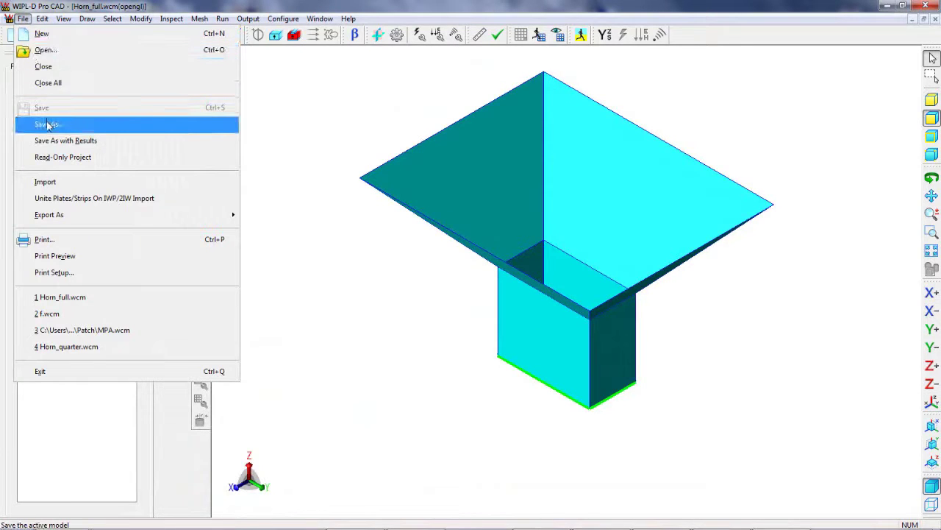
{"action": "left_click", "coordinate": [46, 123]}
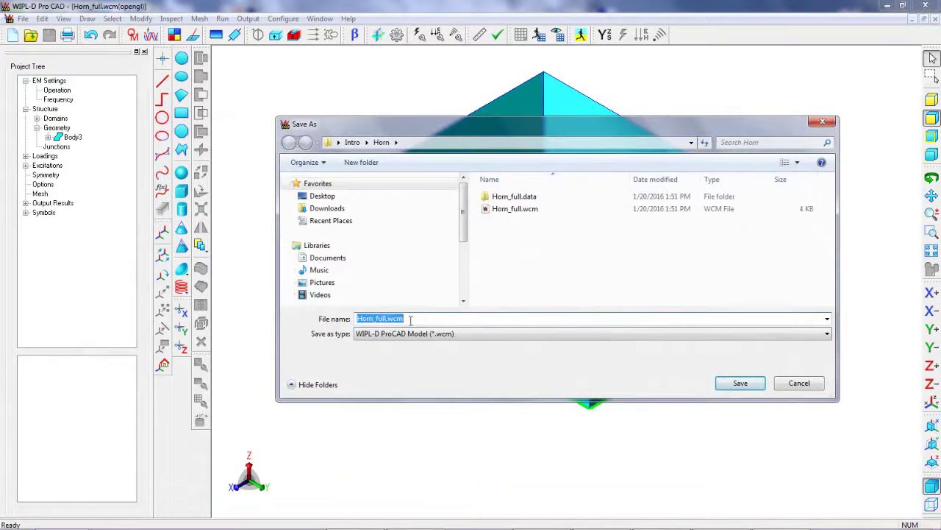
{"action": "left_click", "coordinate": [741, 383]}
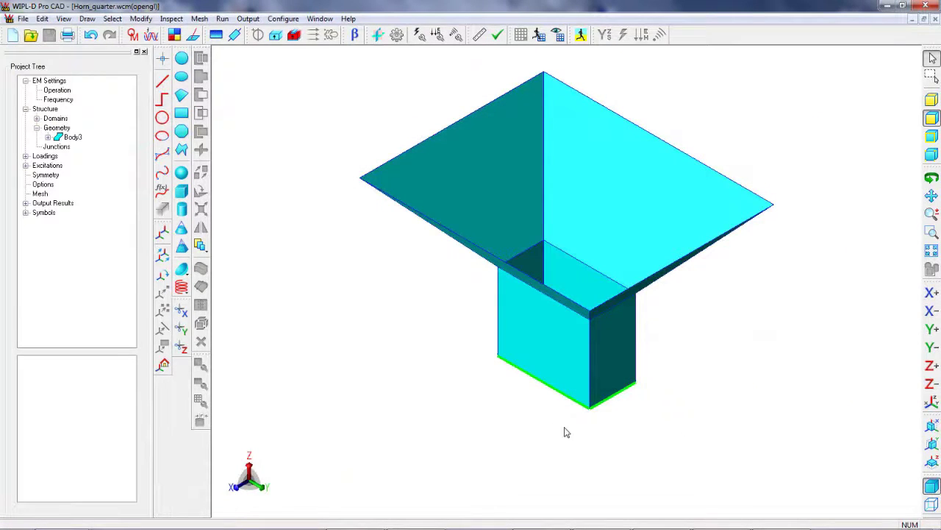
{"action": "left_click", "coordinate": [141, 19]}
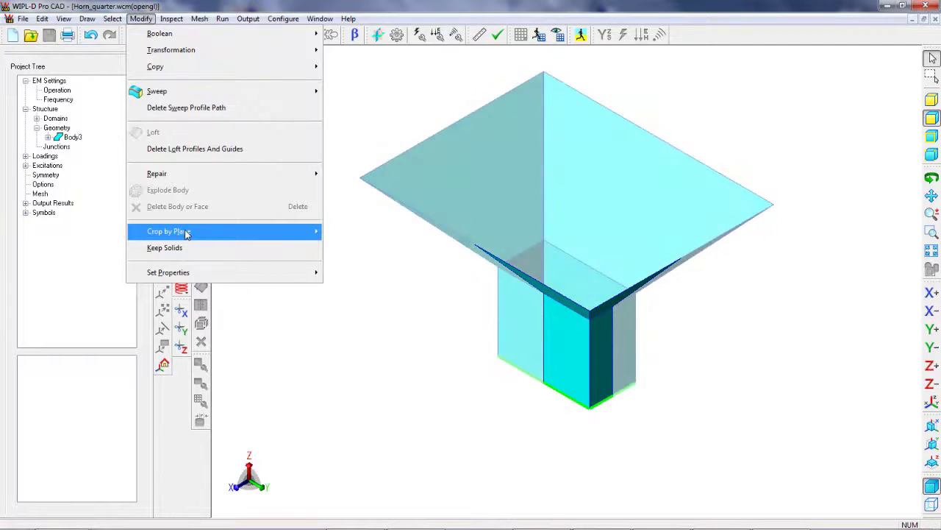
Crop away the negative X and negative Y sides, leaving a quarter horn, and orbit to inspect it.
{"action": "mouse_move", "coordinate": [202, 234]}
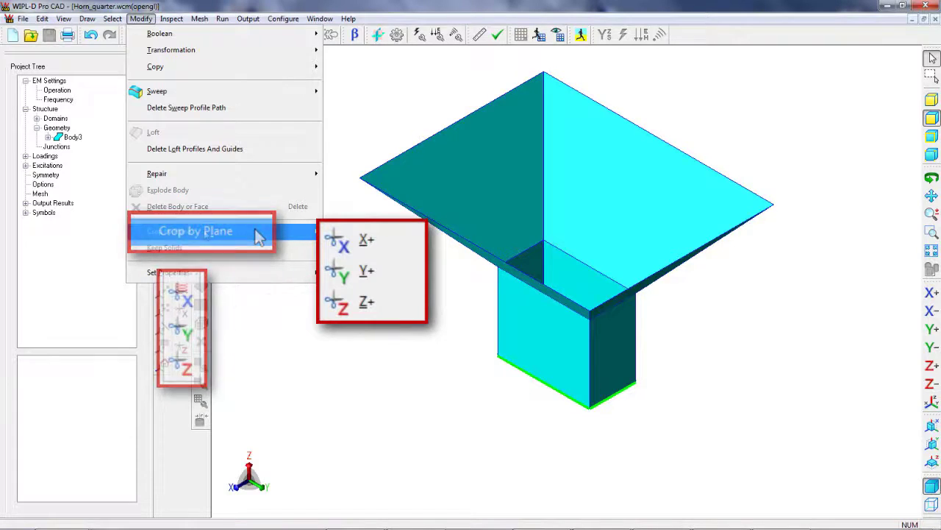
{"action": "left_click", "coordinate": [350, 232]}
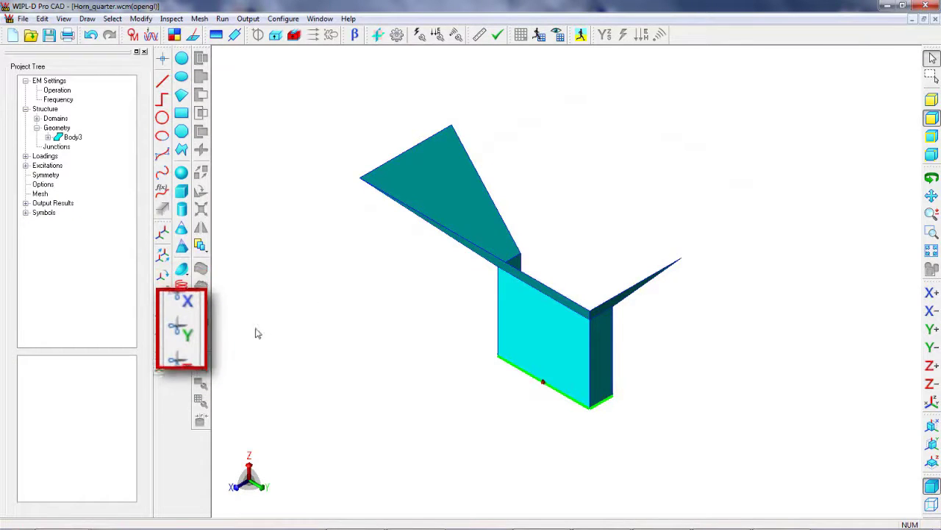
{"action": "left_click", "coordinate": [187, 333]}
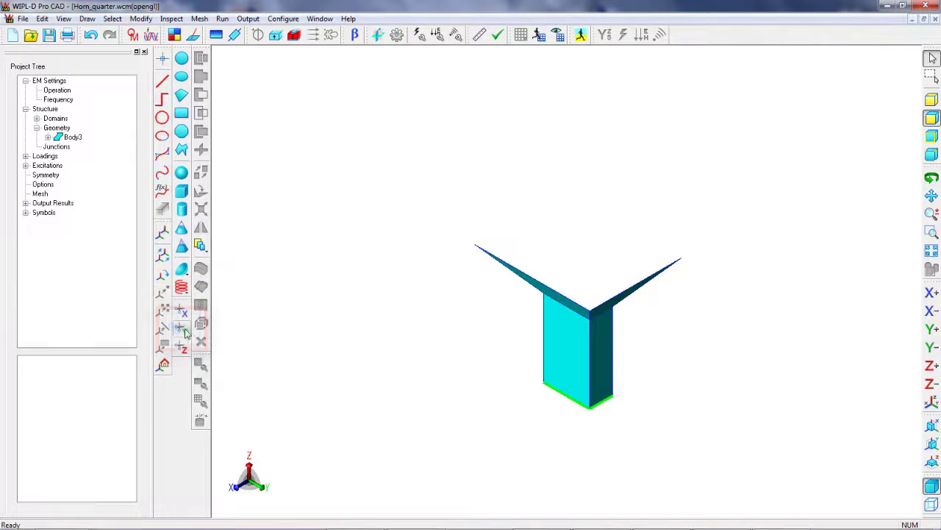
{"action": "left_click_drag", "start_coordinate": [438, 351], "coordinate": [761, 225]}
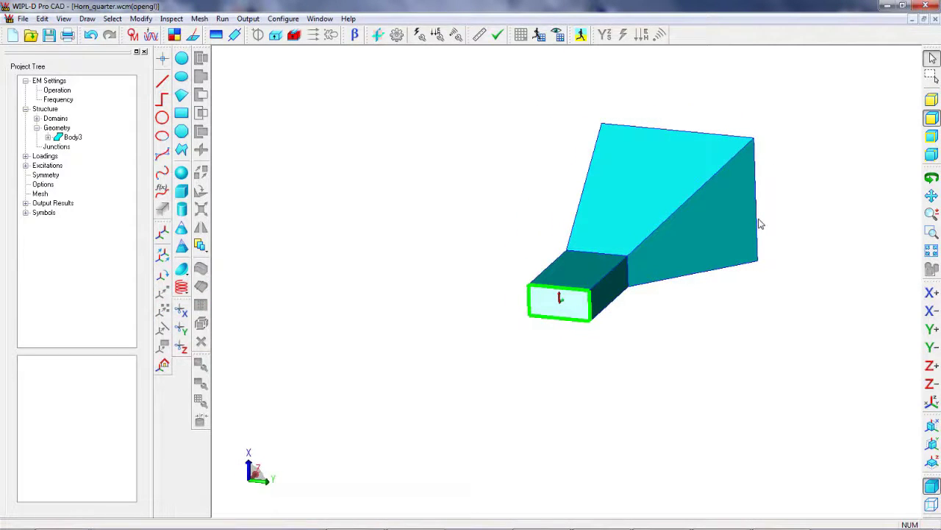
Set the yOz plane to Anti-Symmetry and the xOz plane to Symmetry.
{"action": "left_click", "coordinate": [379, 35]}
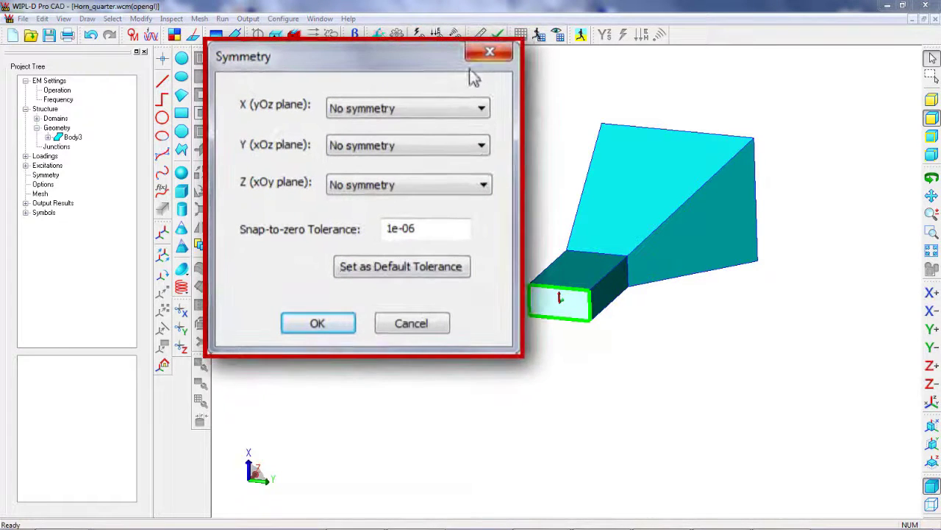
{"action": "left_click", "coordinate": [425, 112]}
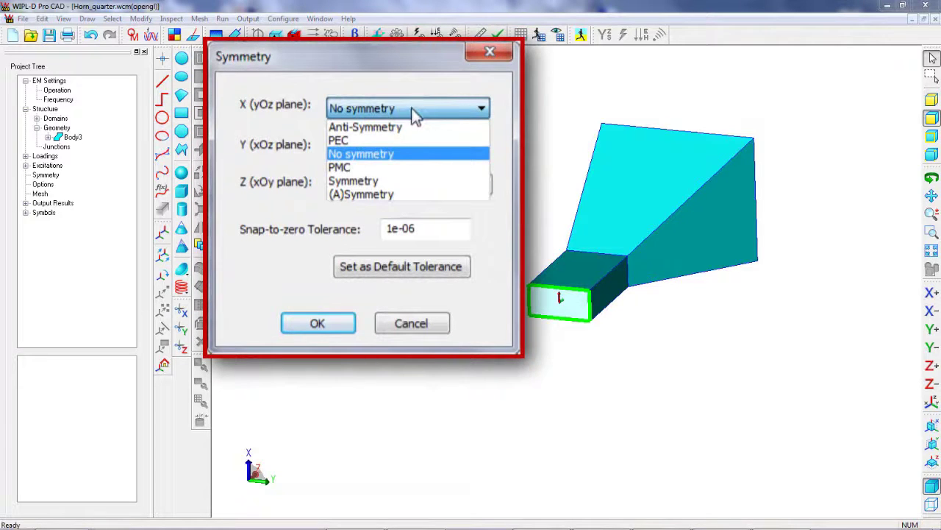
{"action": "left_click", "coordinate": [398, 128]}
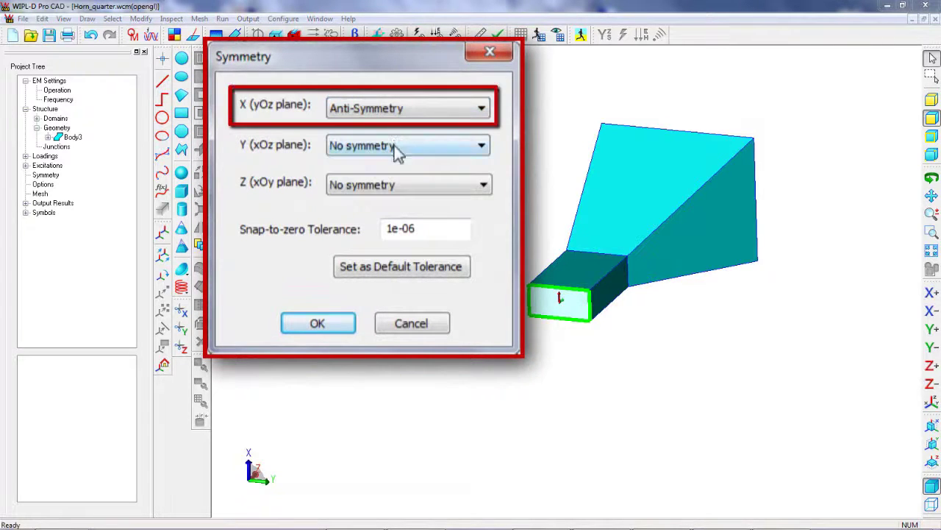
{"action": "left_click", "coordinate": [397, 147]}
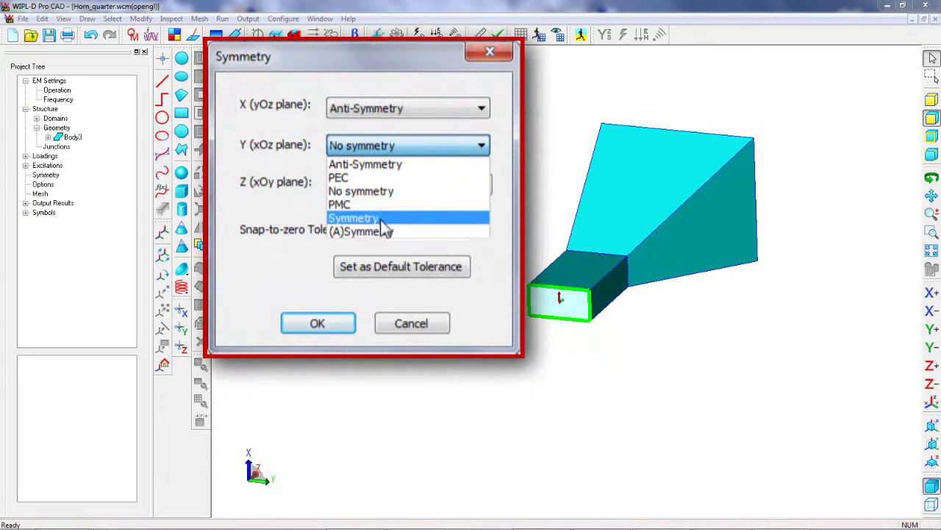
{"action": "left_click", "coordinate": [353, 219]}
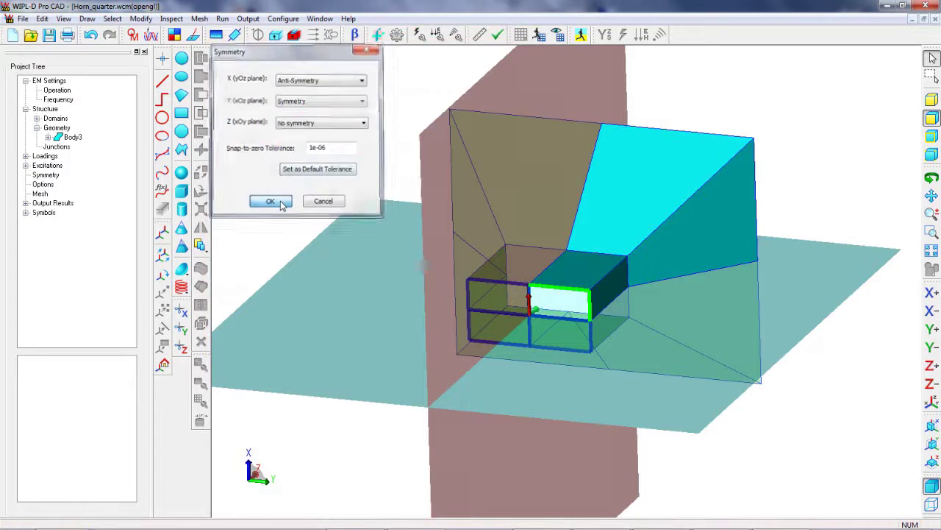
{"action": "left_click", "coordinate": [277, 199]}
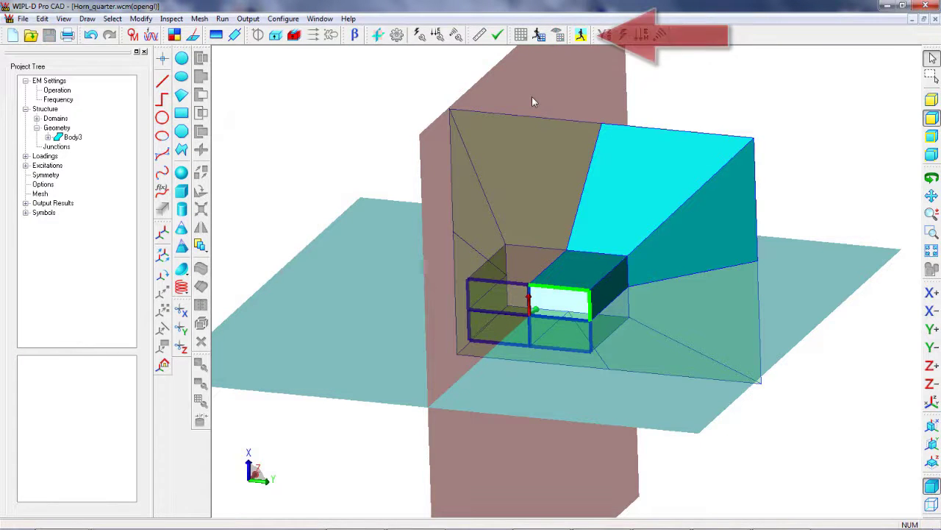
Start the EM simulation of the symmetric quarter horn model.
{"action": "left_click", "coordinate": [582, 35]}
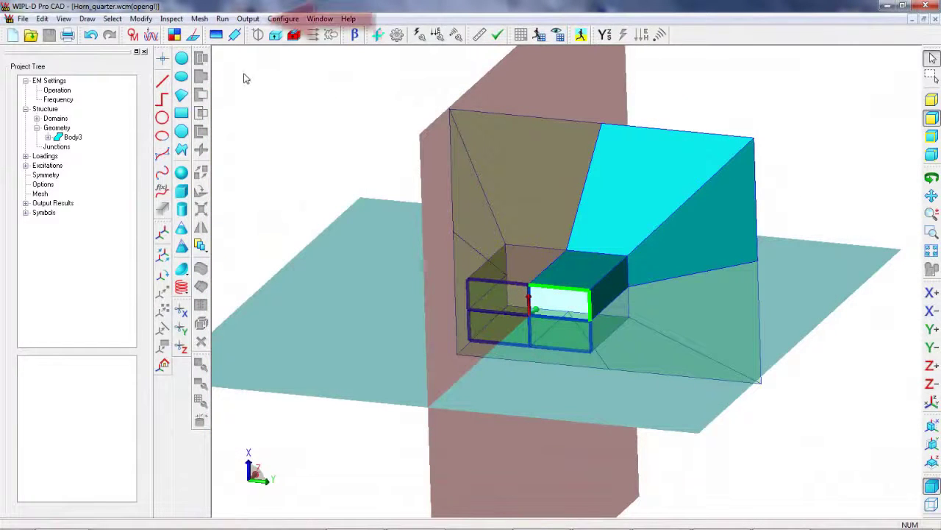
List the Horn_quarter input data and scroll to the end to confirm the run succeeded.
{"action": "left_click", "coordinate": [247, 19]}
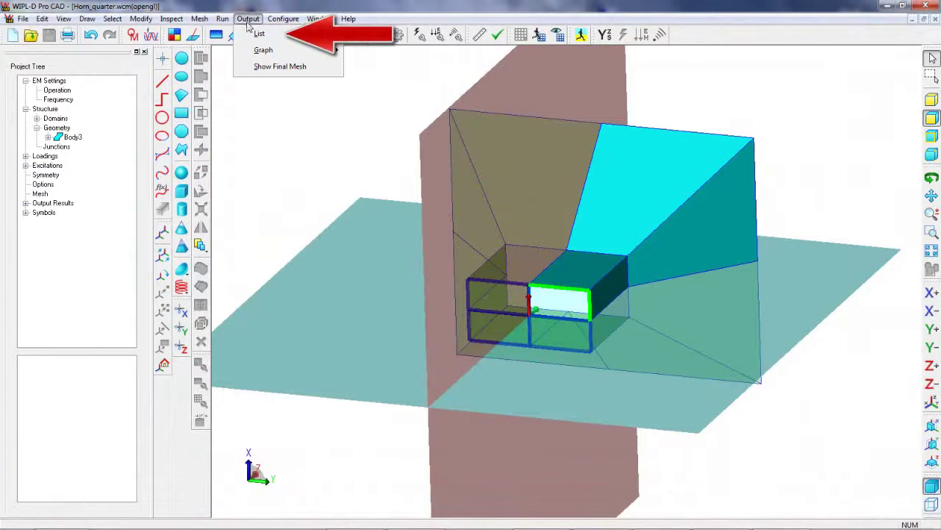
{"action": "mouse_move", "coordinate": [258, 37]}
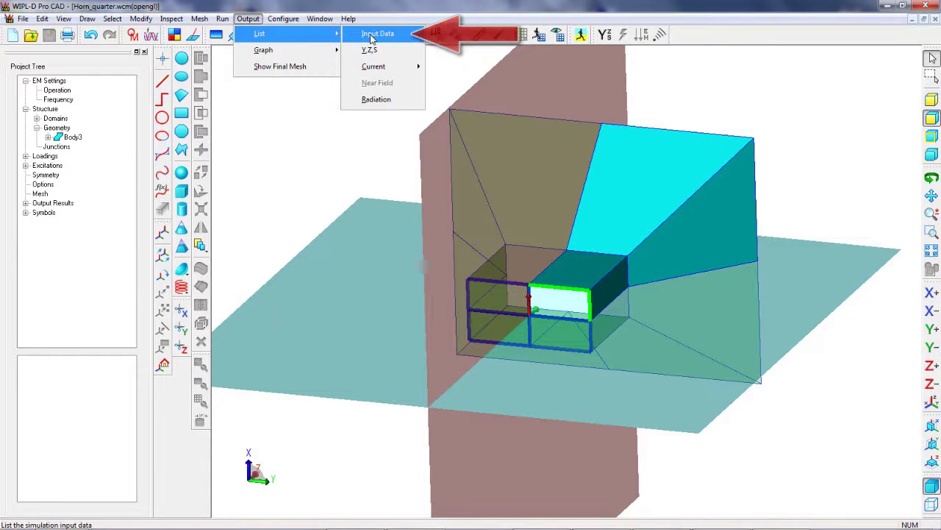
{"action": "left_click", "coordinate": [375, 33]}
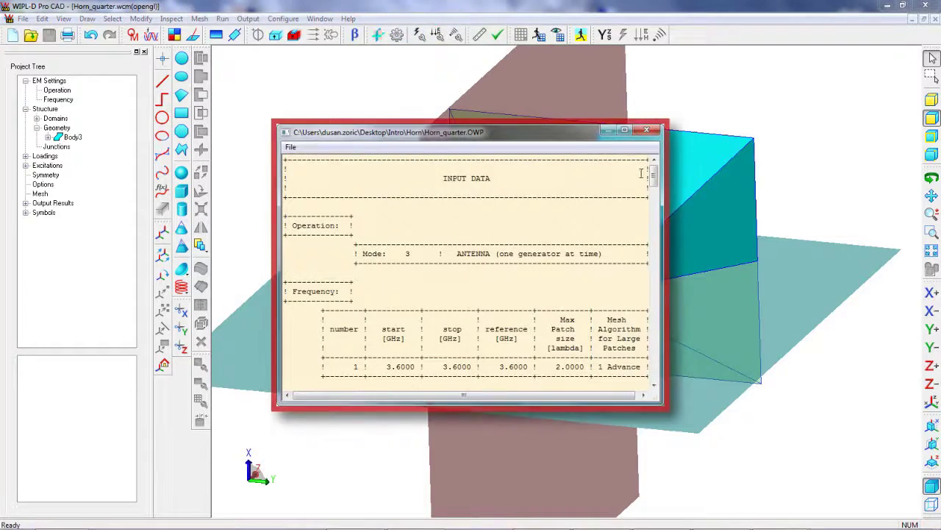
{"action": "left_click_drag", "start_coordinate": [657, 177], "coordinate": [659, 375]}
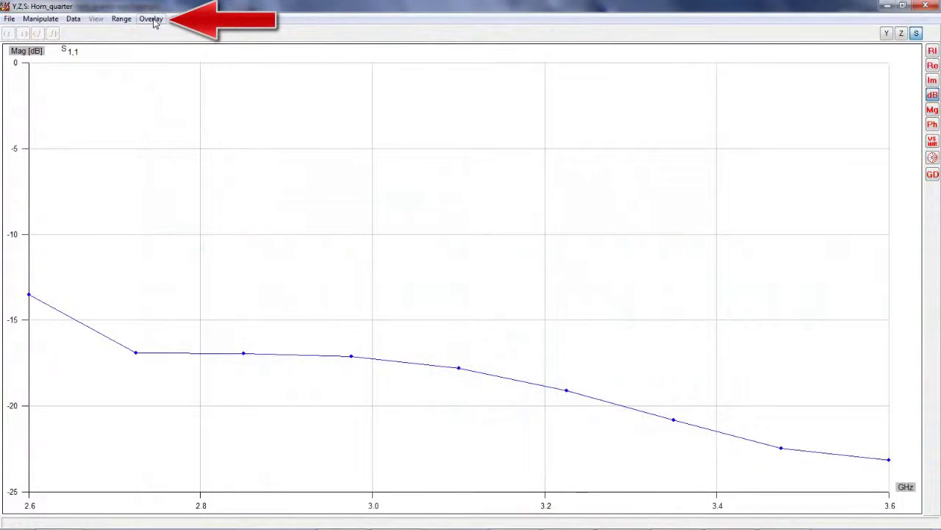
Overlay Horn_full.ad2's de-embedded S11 curve on the Horn_quarter graph, keeping the quarter trace in front.
{"action": "left_click", "coordinate": [152, 20]}
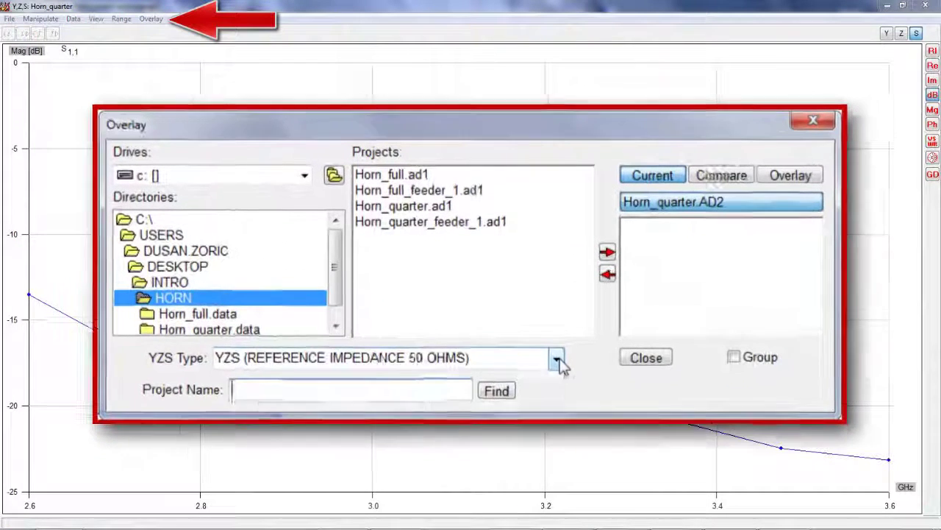
{"action": "left_click", "coordinate": [539, 341]}
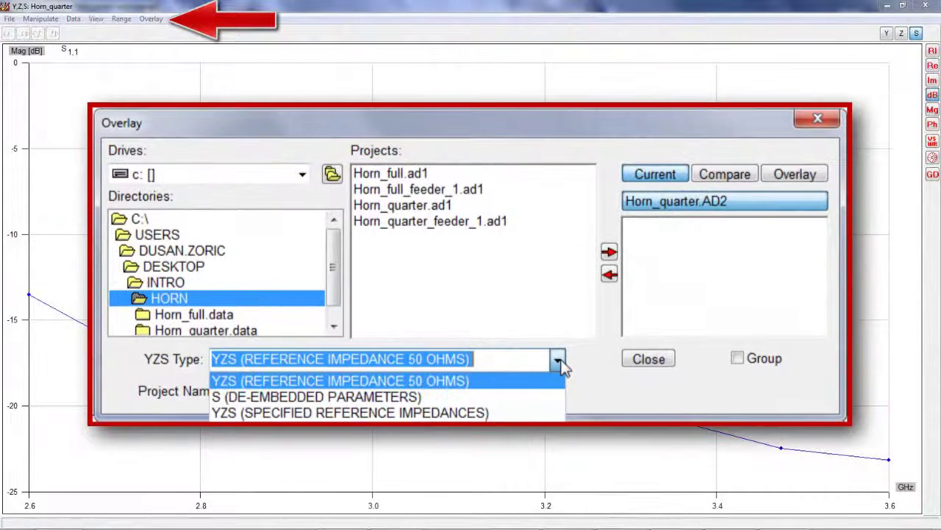
{"action": "left_click", "coordinate": [390, 397]}
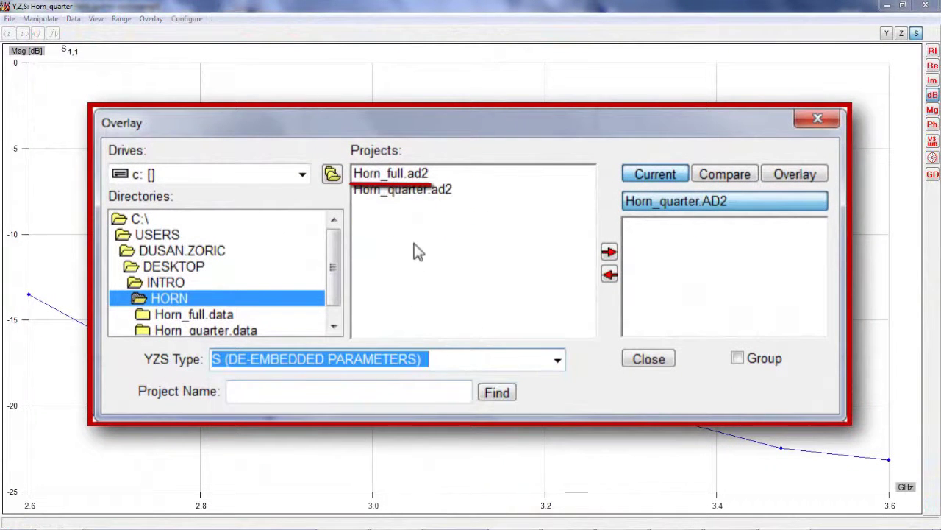
{"action": "left_click", "coordinate": [405, 174]}
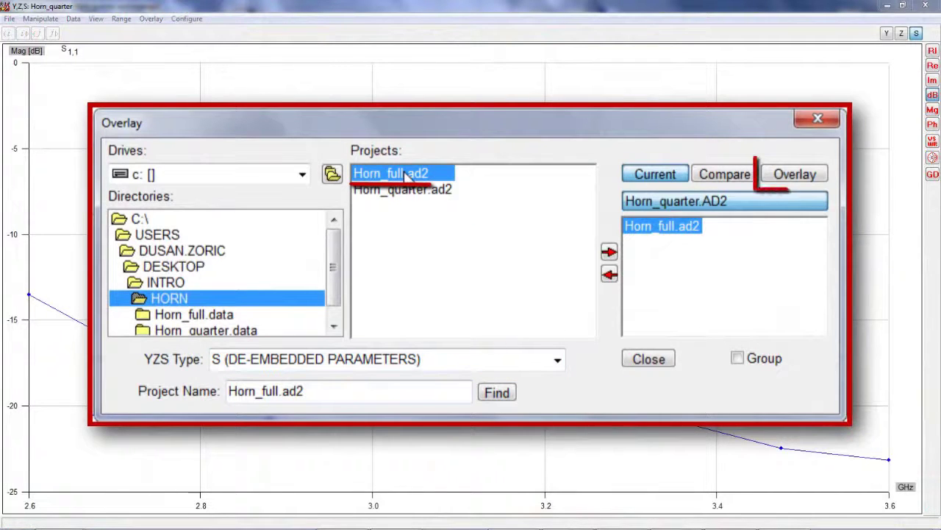
{"action": "left_click", "coordinate": [782, 174]}
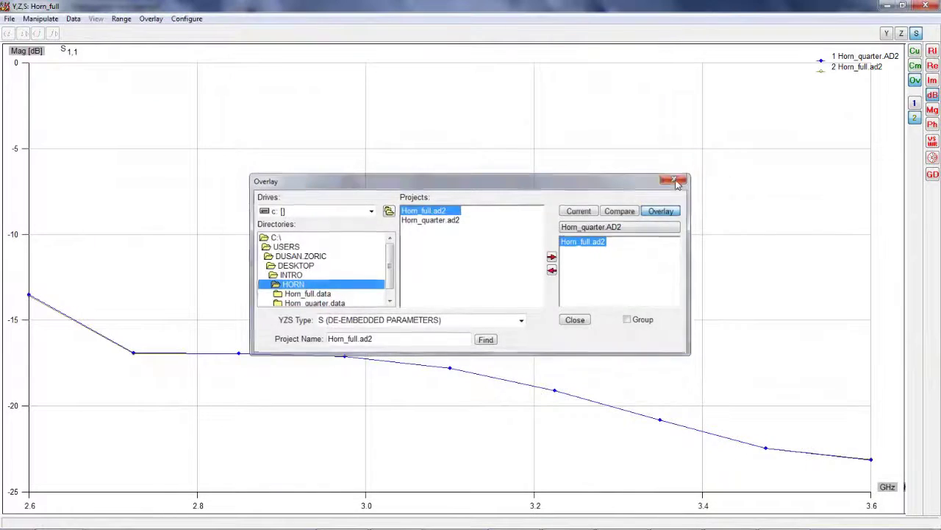
{"action": "left_click", "coordinate": [675, 181]}
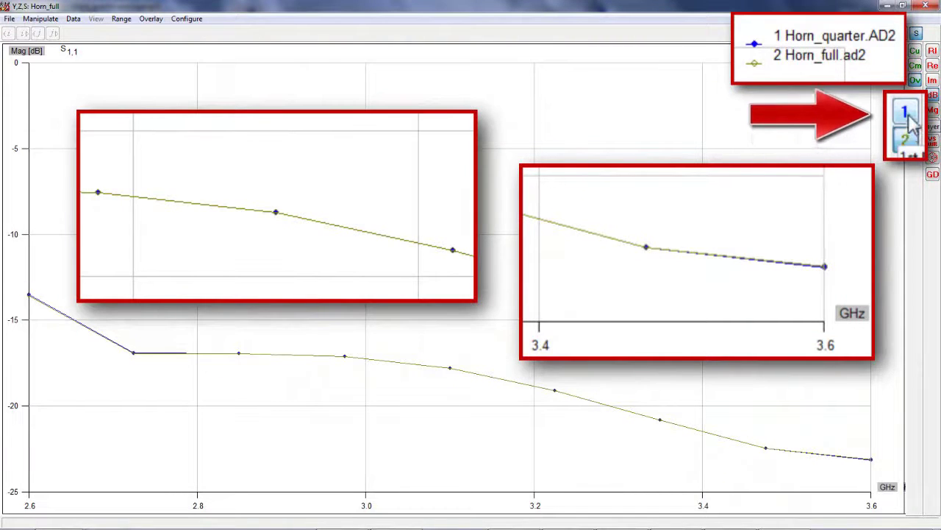
{"action": "left_click", "coordinate": [909, 117]}
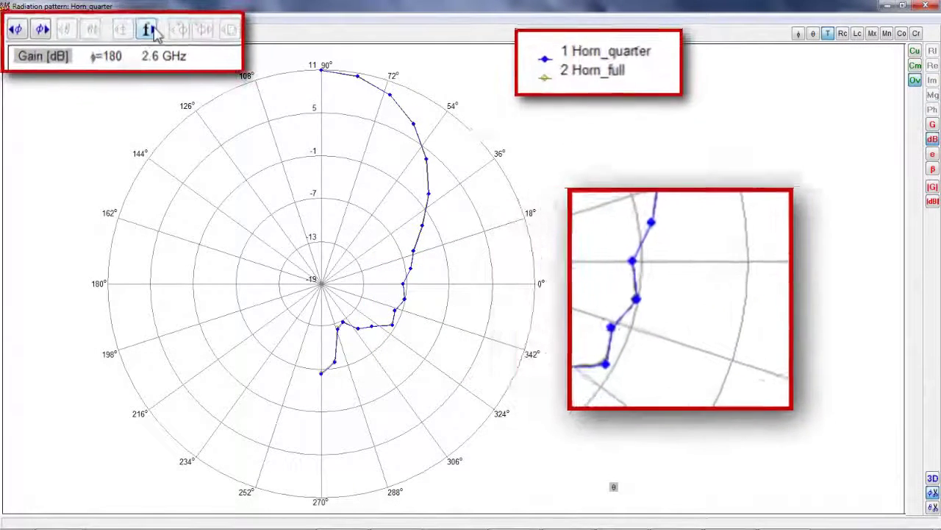
Advance the overlaid quarter and full horn gain patterns one frequency at a time until 3.6 GHz.
{"action": "left_click", "coordinate": [119, 33]}
{"action": "left_click", "coordinate": [119, 33]}
{"action": "left_click", "coordinate": [155, 30]}
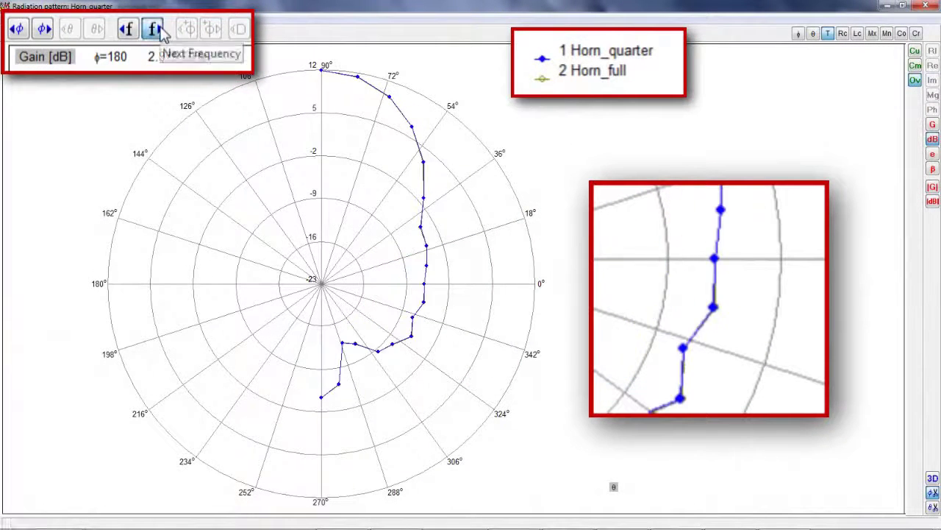
{"action": "left_click", "coordinate": [155, 30]}
{"action": "left_click", "coordinate": [155, 30]}
{"action": "left_click", "coordinate": [155, 29]}
{"action": "left_click", "coordinate": [156, 29]}
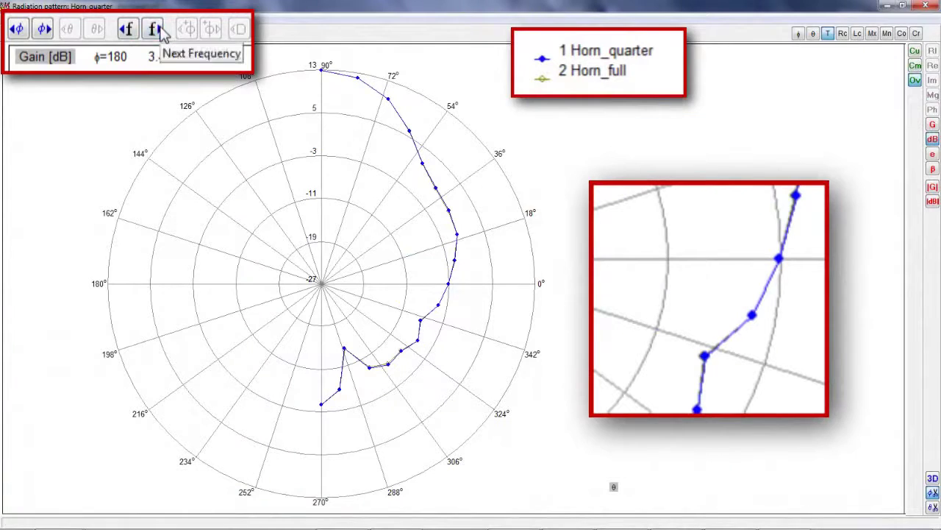
{"action": "left_click", "coordinate": [155, 30]}
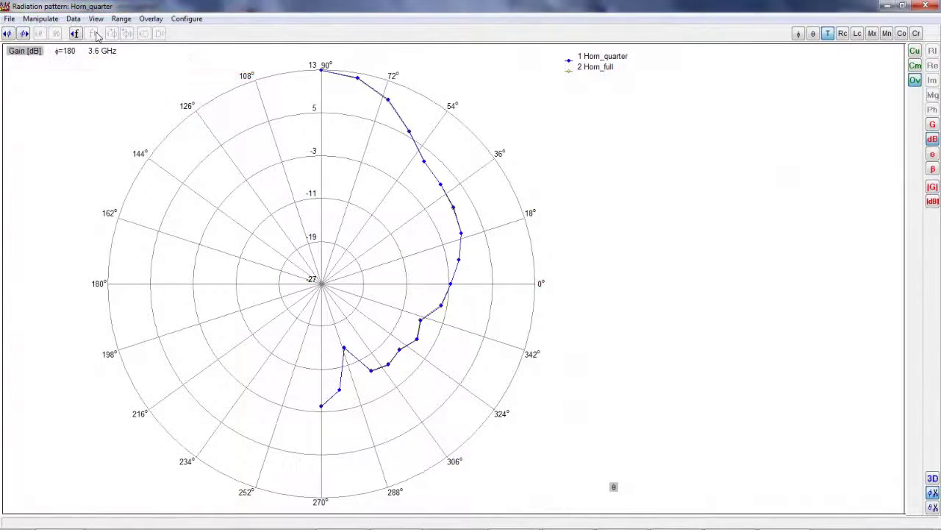